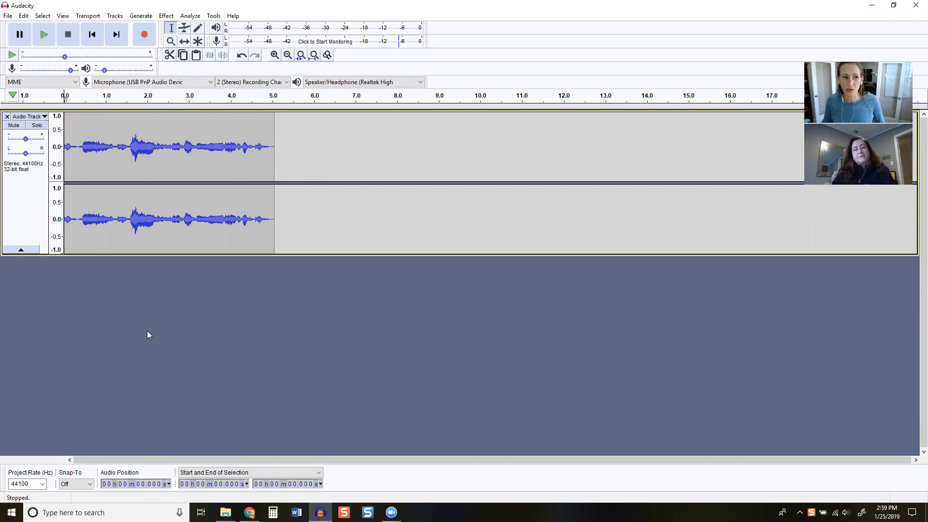
Import both MP3 files from the MUSIC folder, Rookie Podcast and Rookie Podcast Sweeper, into the project
left_click(8, 16)
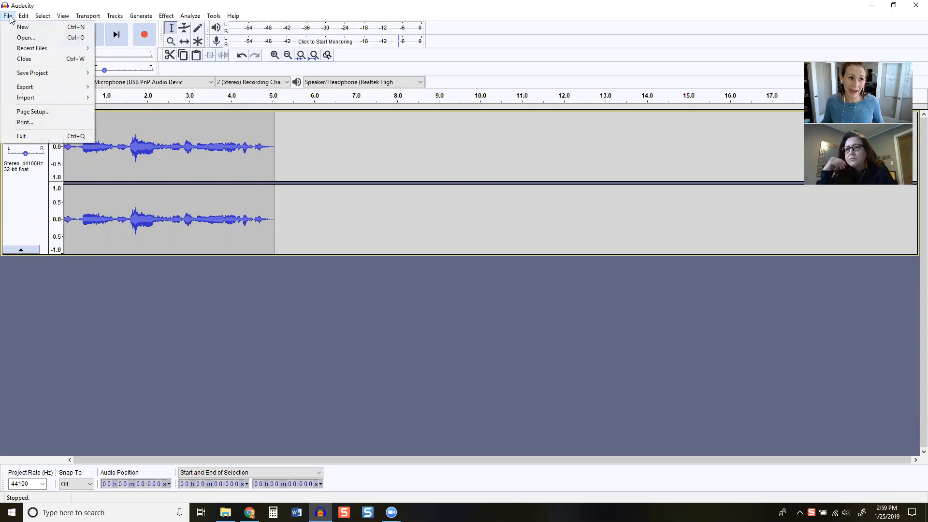
mouse_move(24, 96)
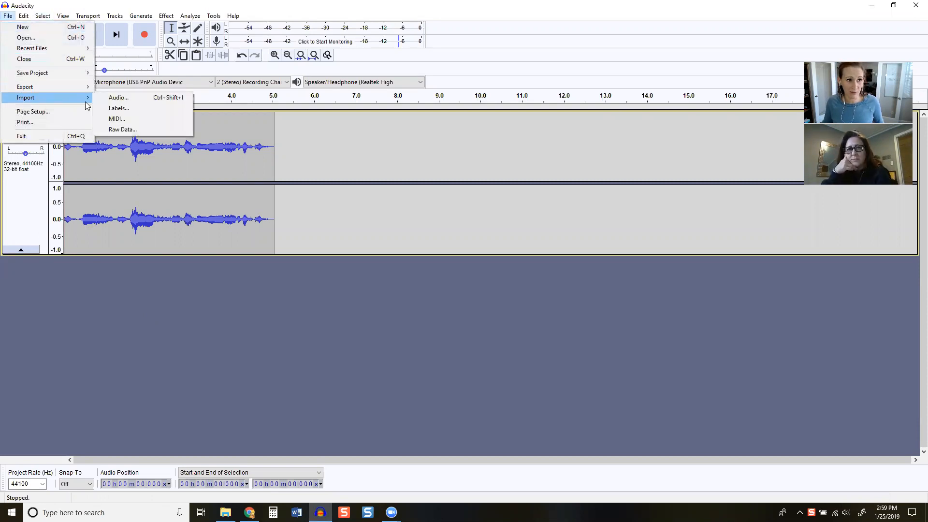
left_click(106, 100)
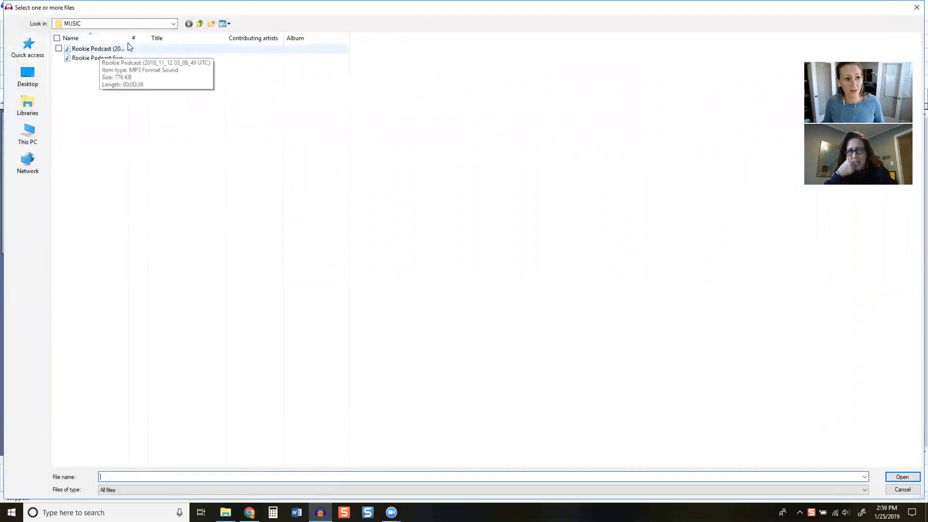
left_click_drag(129, 39, 228, 57)
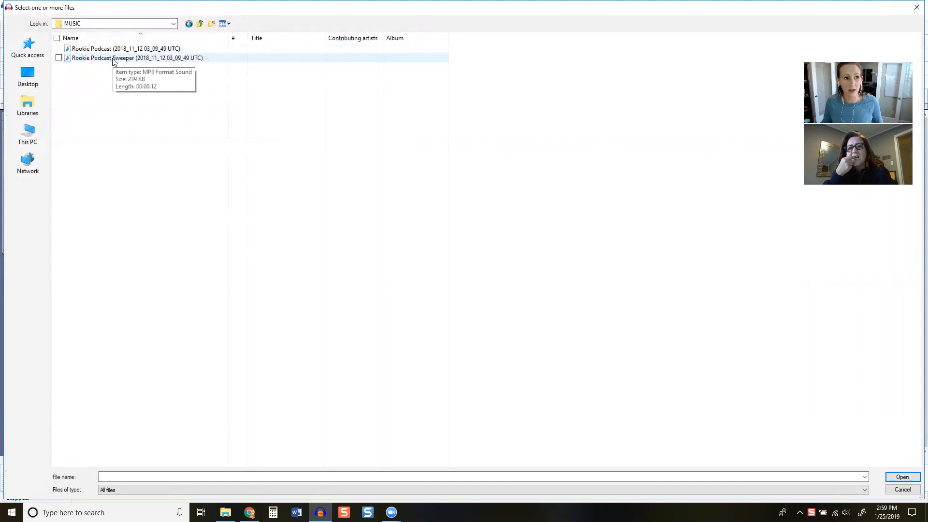
left_click(116, 49)
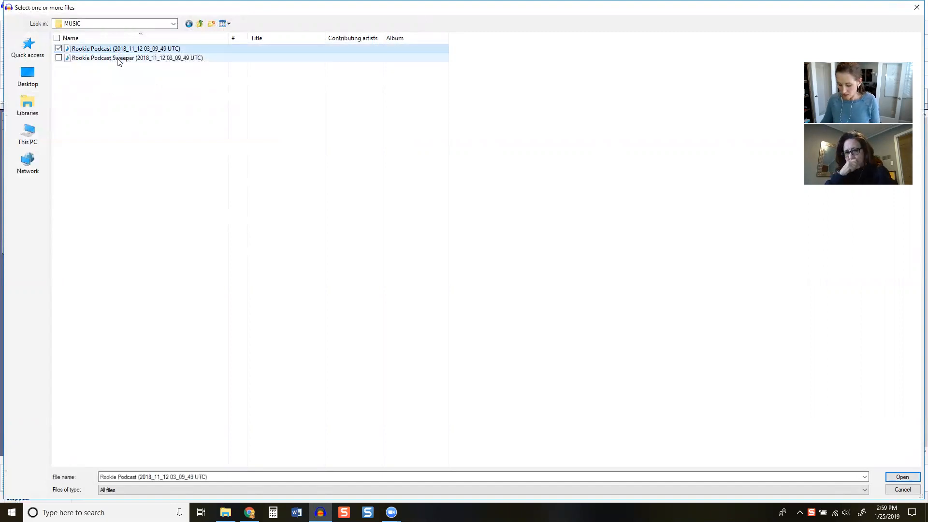
left_click(117, 58, "ctrl")
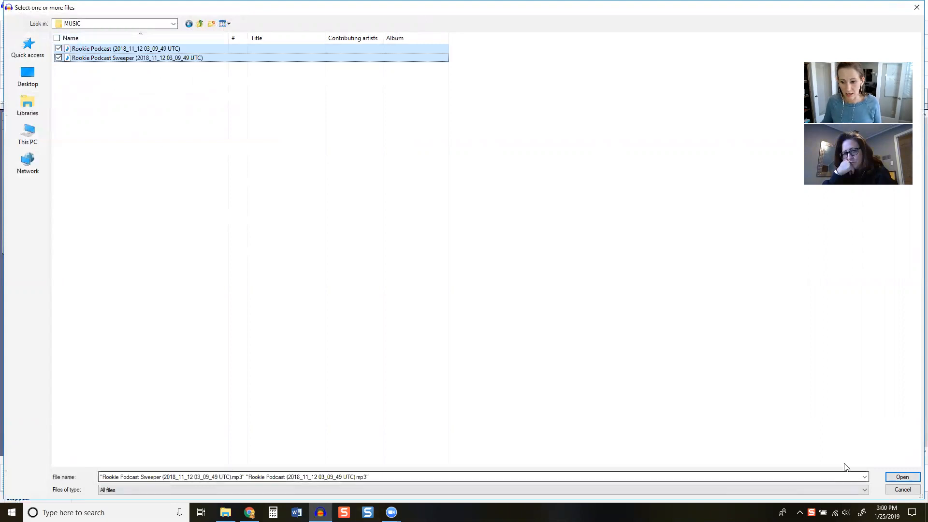
left_click(891, 478)
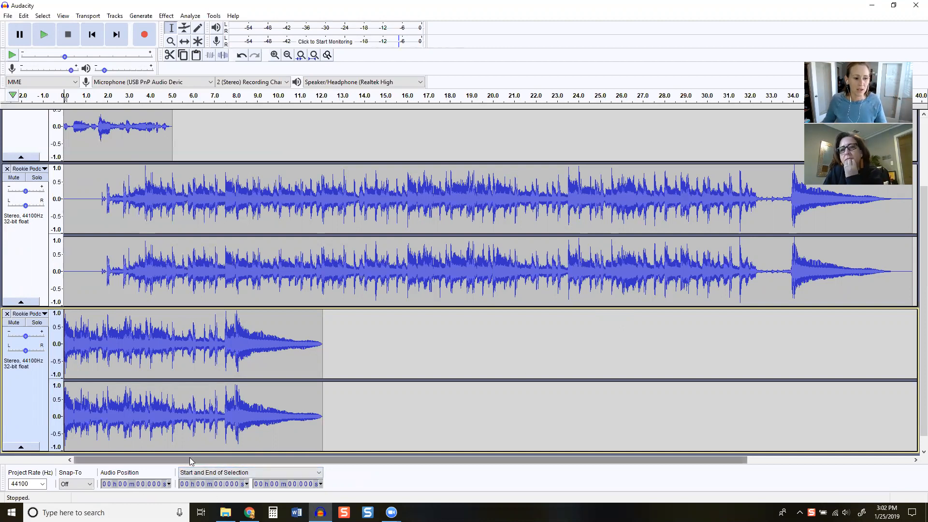
Shift the longer Rookie Podcast music clip in time to start at about 5 seconds, where the voice recording ends
scroll(379, 325, "up", 3)
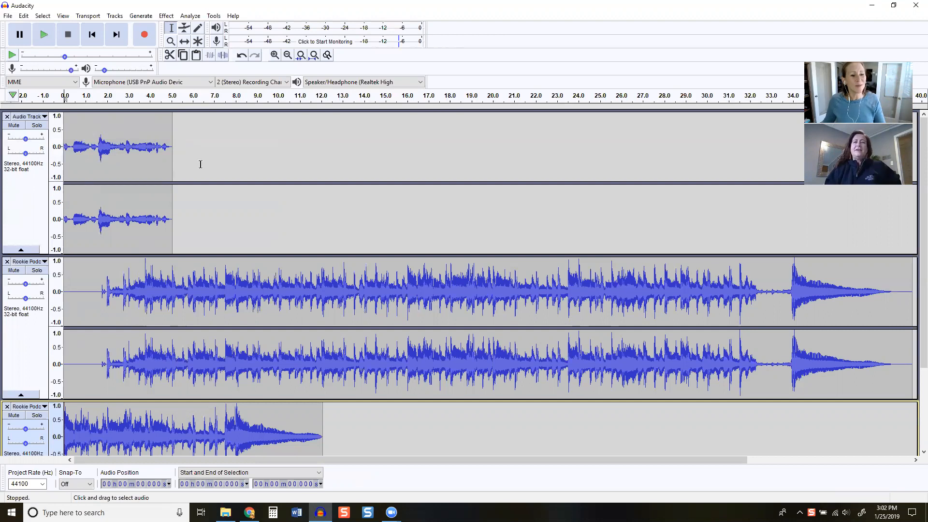
left_click(185, 46)
left_click_drag(124, 270, 222, 269)
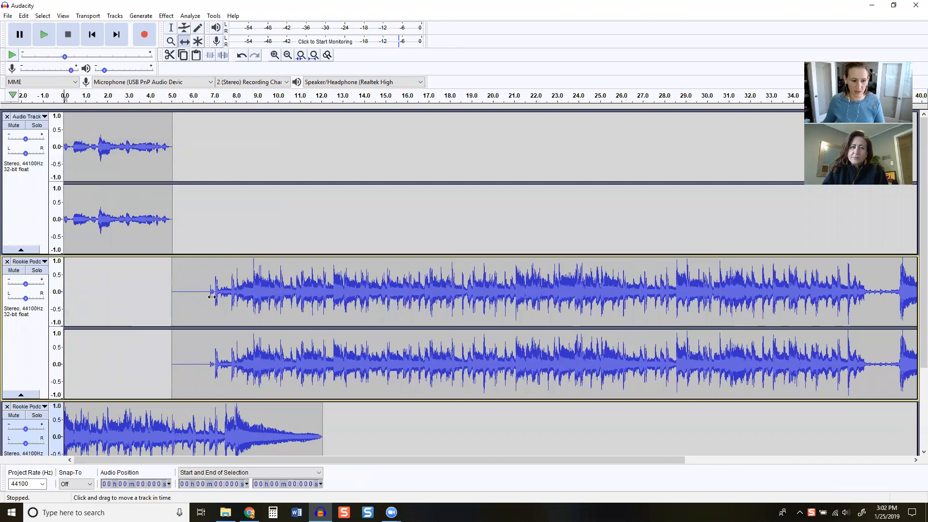
Shift the Rookie Podcast Sweeper clip in time so it starts right where the longer music clip ends
left_click_drag(162, 418, 346, 418)
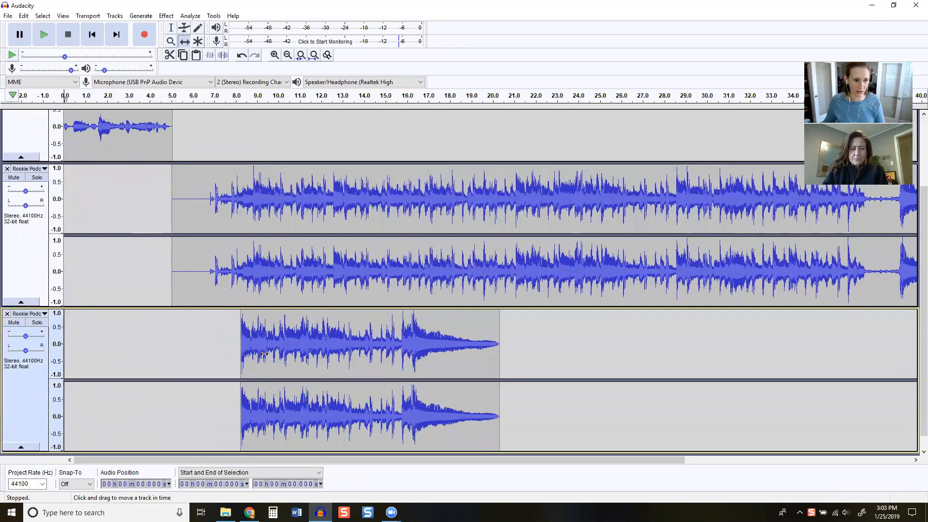
left_click_drag(325, 345, 829, 345)
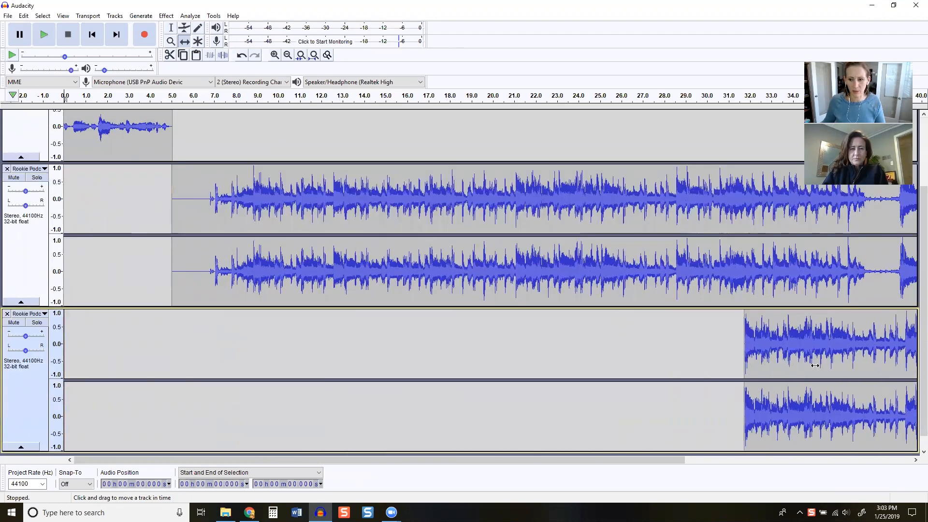
left_click_drag(718, 472, 758, 472)
left_click_drag(652, 330, 904, 320)
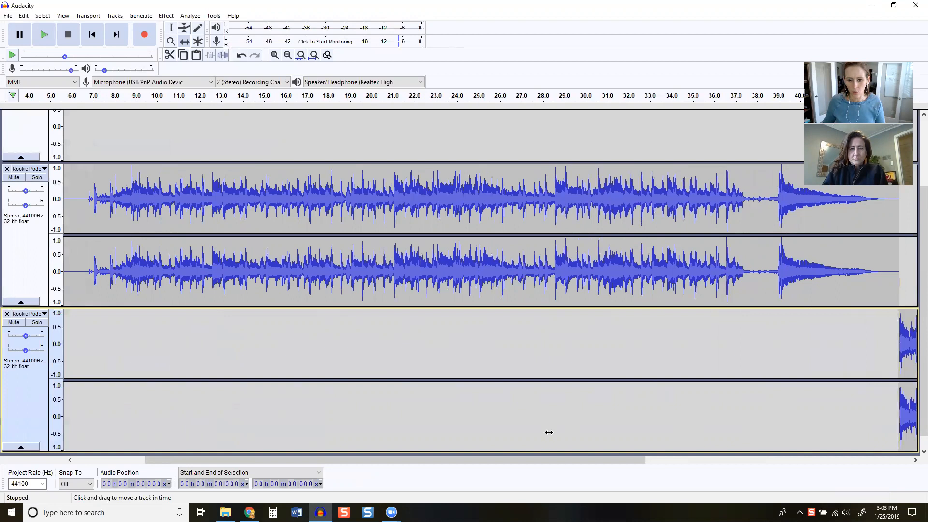
left_click_drag(534, 466, 315, 439)
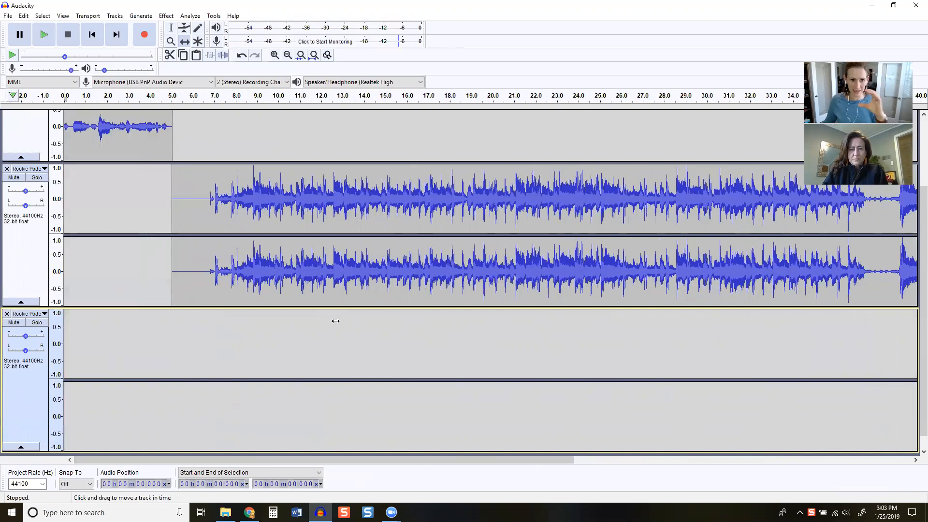
scroll(295, 319, "up", 3)
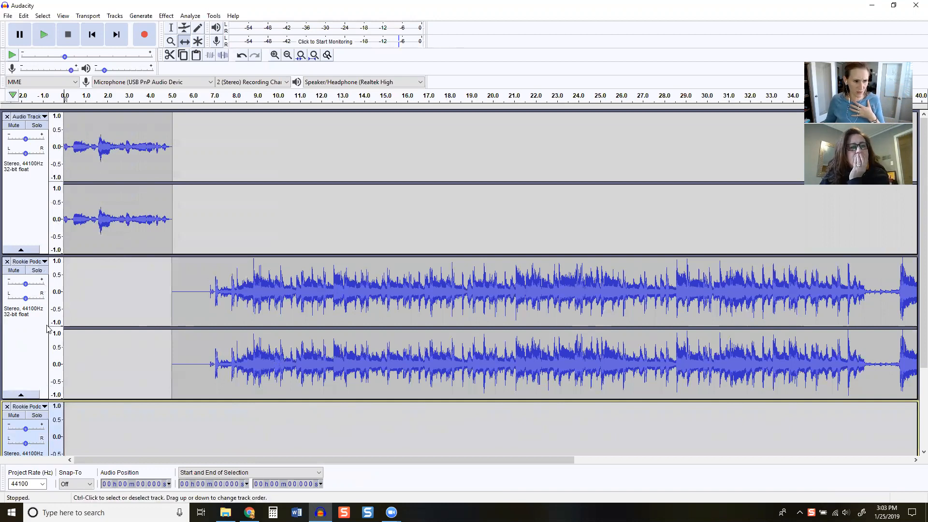
Try to open the Episode 012 Outro Audacity project from the Episode 012 folder inside Episodes
left_click(8, 16)
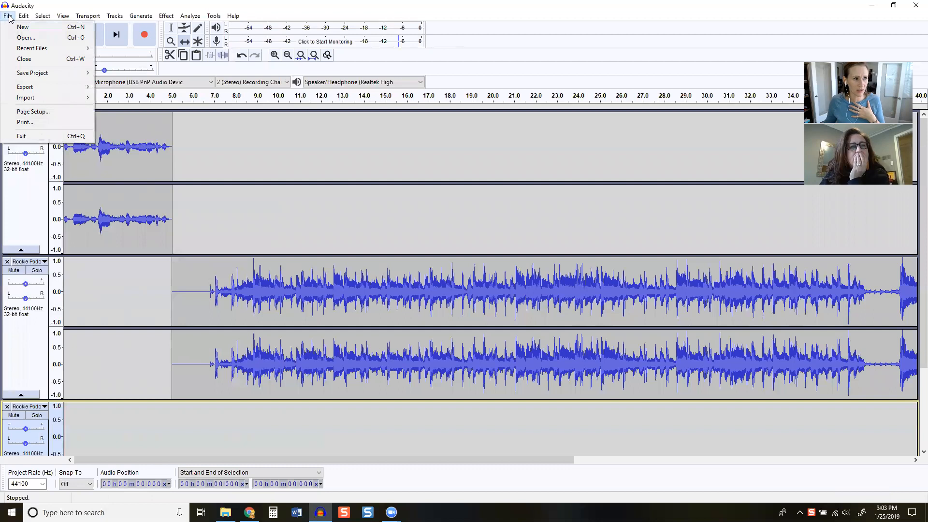
left_click(17, 38)
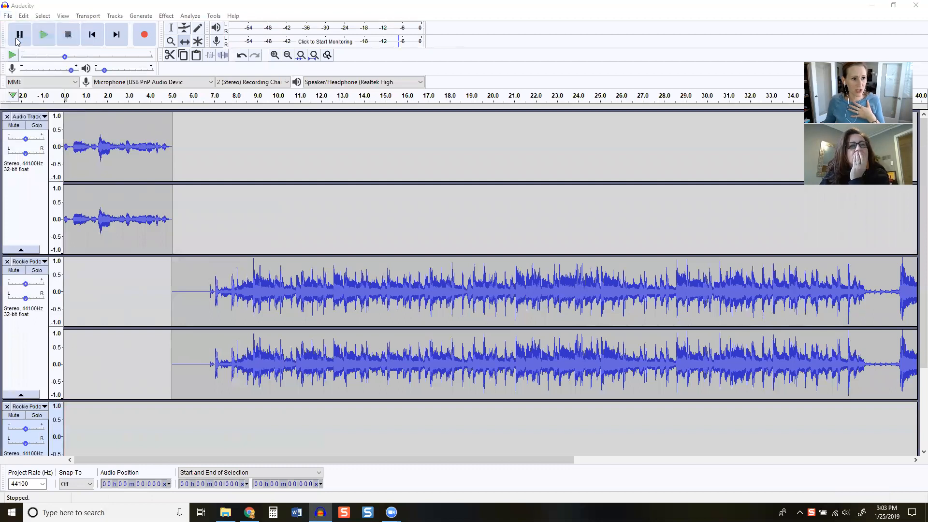
left_click(199, 25)
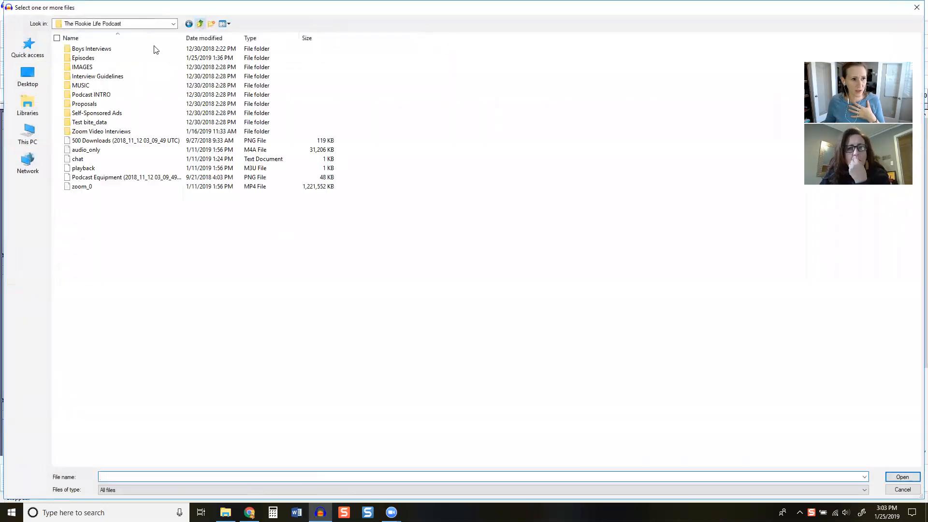
double_click(105, 59)
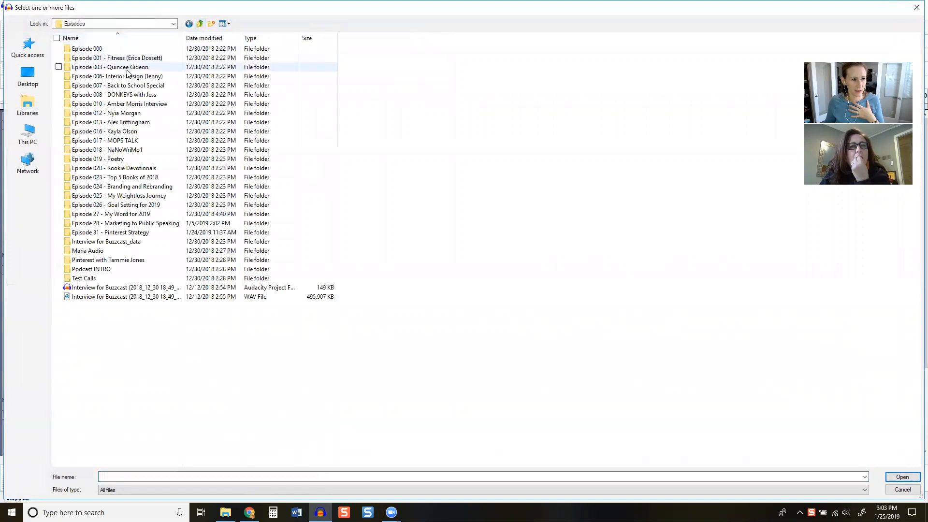
double_click(107, 113)
left_click(116, 38)
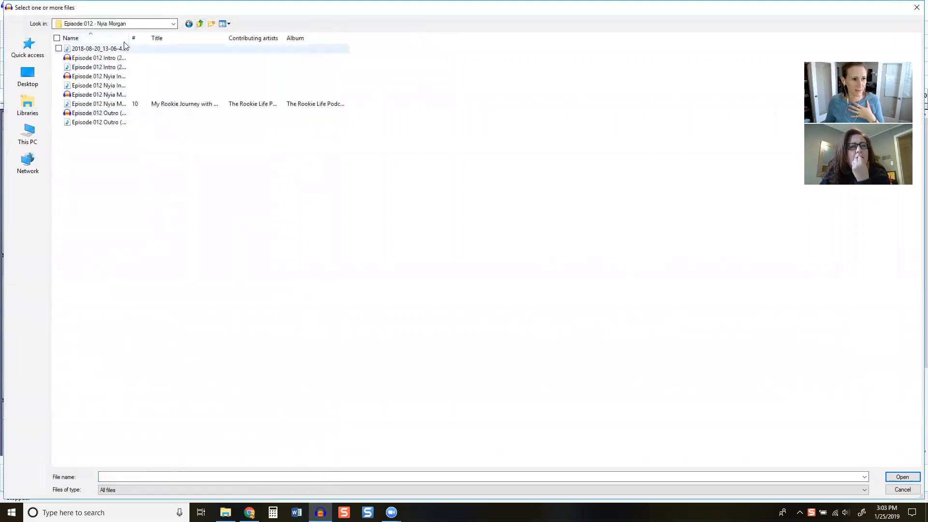
left_click_drag(129, 38, 282, 44)
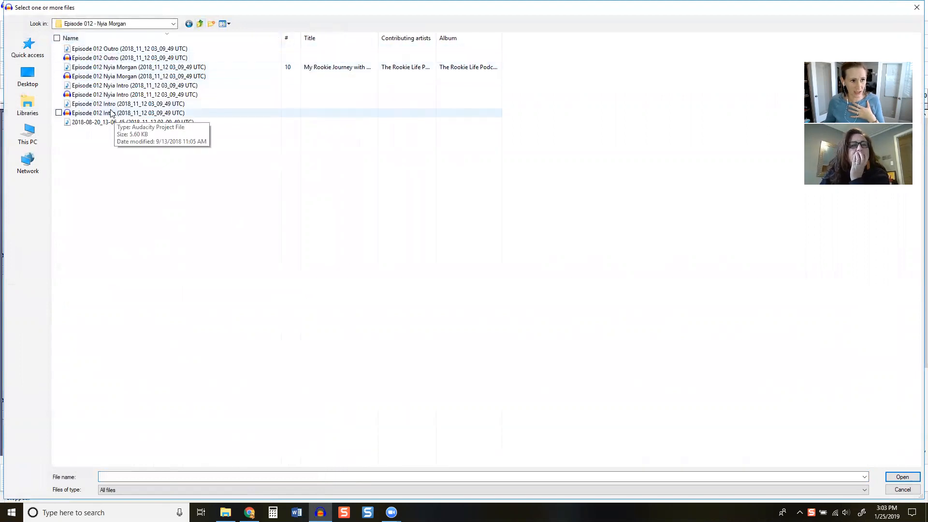
left_click(116, 57)
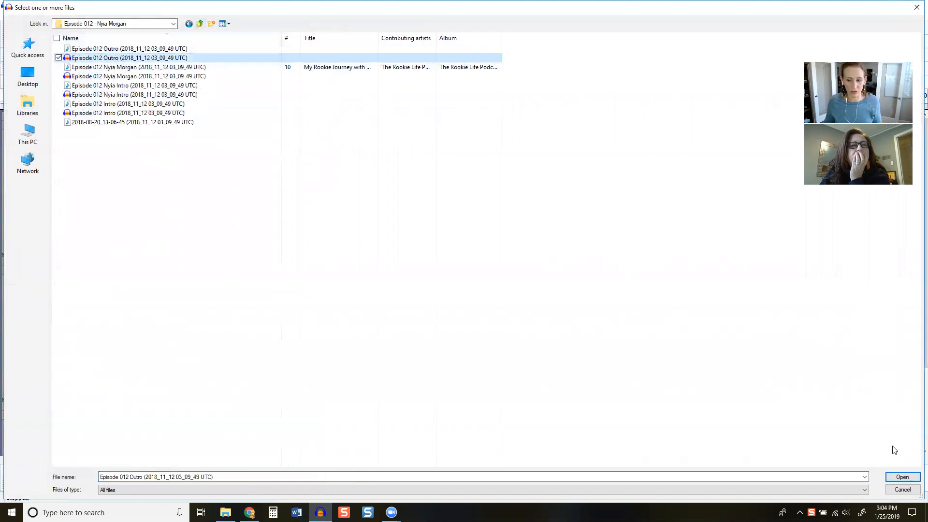
left_click(901, 477)
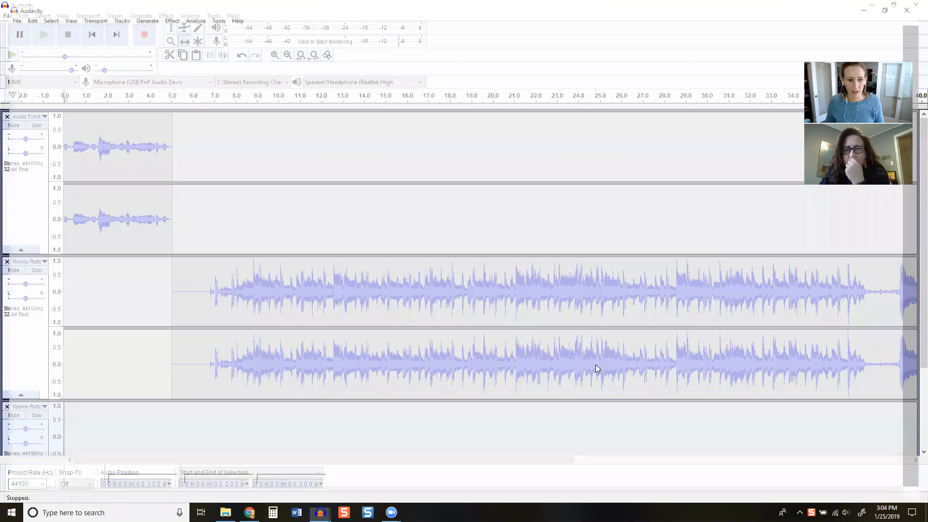
left_click(568, 253)
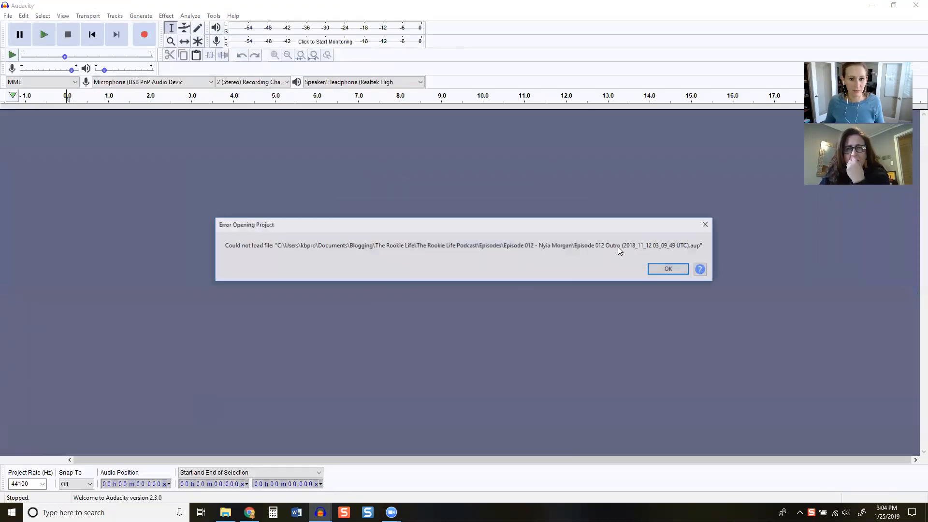
left_click(669, 269)
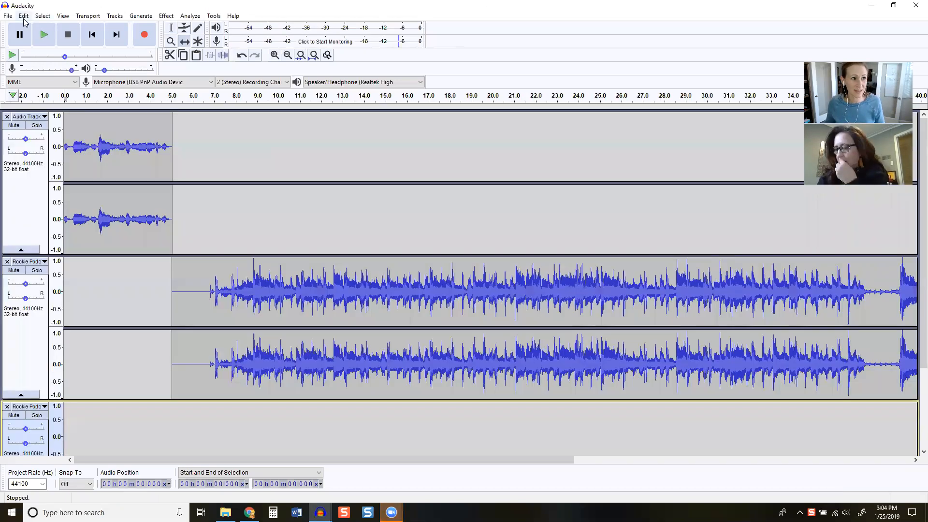
Try to import the Episode 012 Outro Audacity project file as audio into the current project
left_click(8, 16)
mouse_move(29, 97)
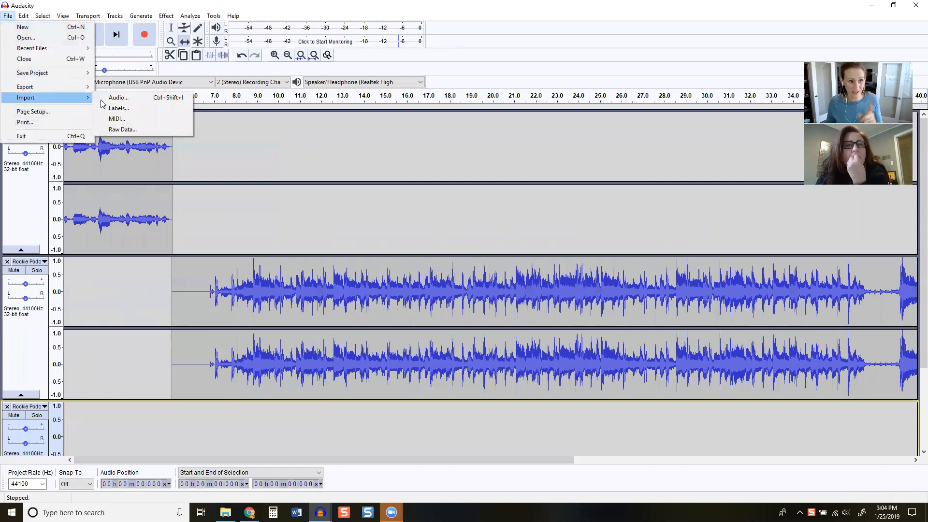
left_click(103, 99)
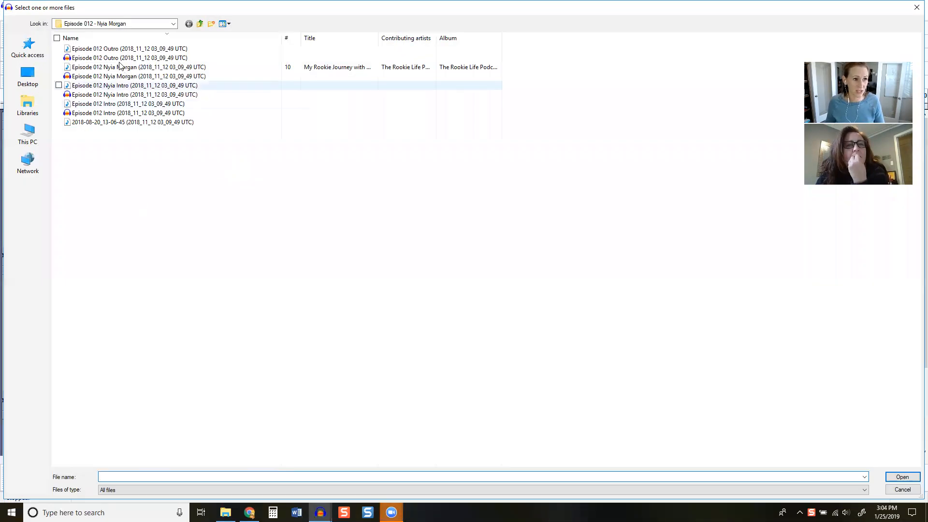
left_click(119, 59)
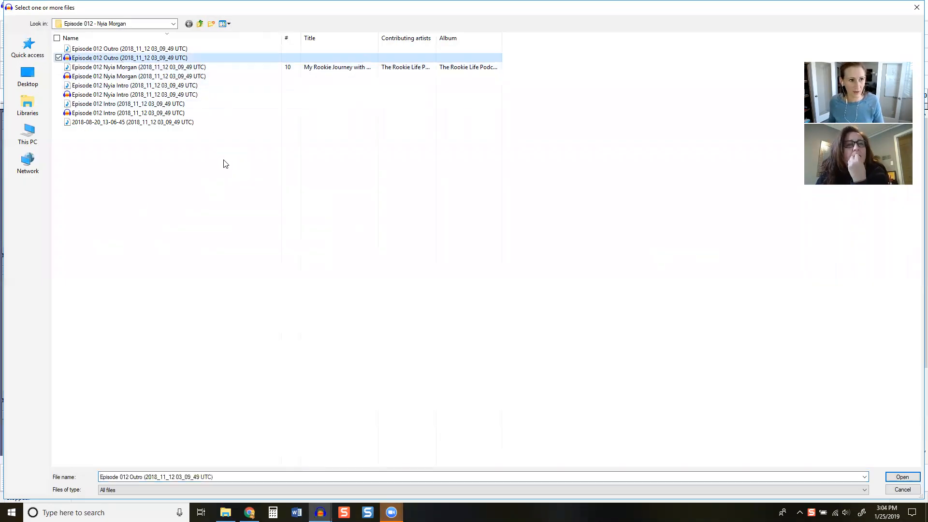
key("Return")
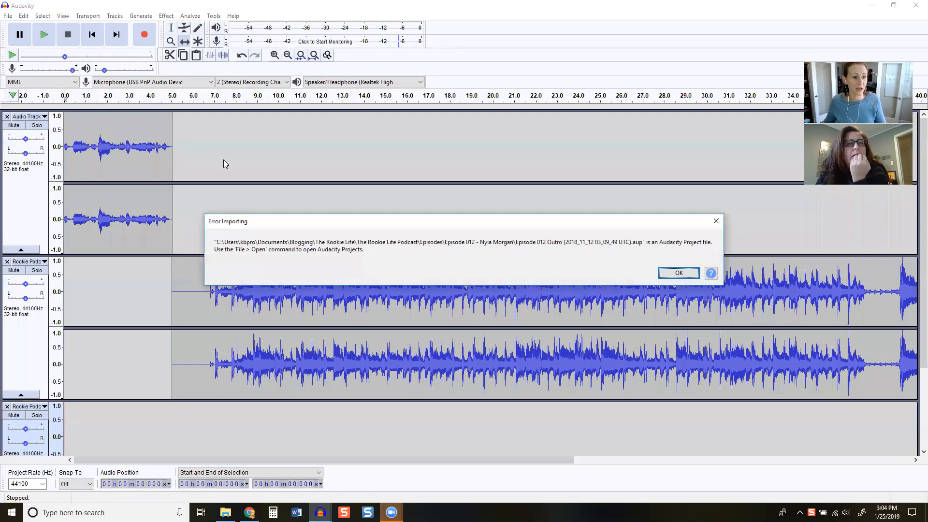
left_click(678, 273)
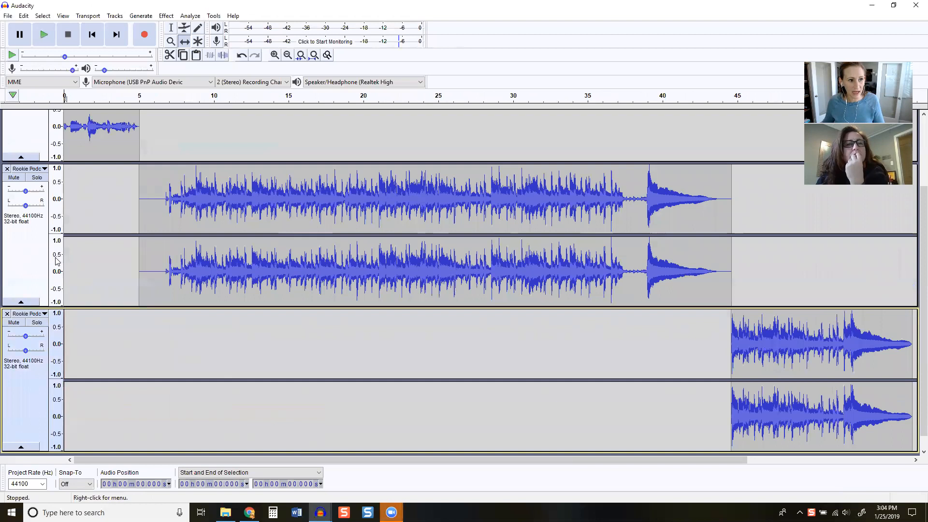
scroll(194, 208, "up", 3)
scroll(194, 208, "up", 2)
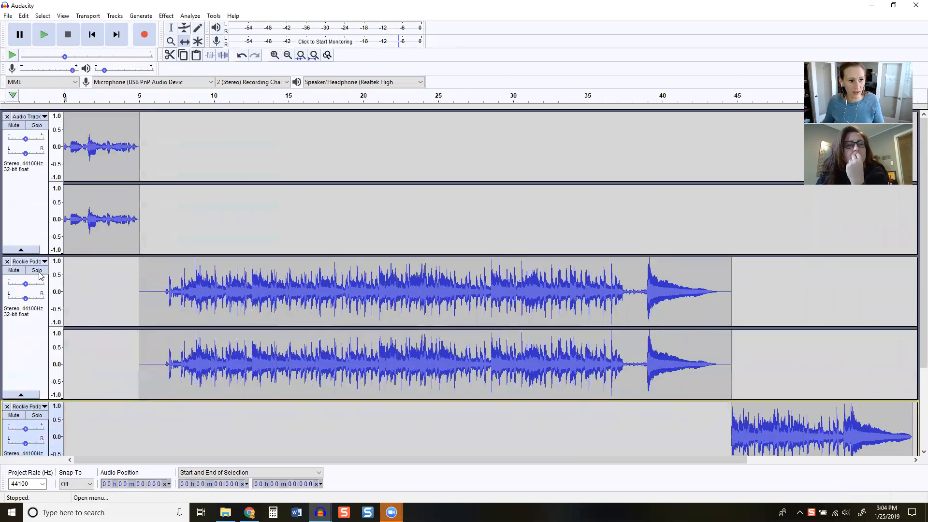
scroll(46, 277, "down", 2)
scroll(34, 150, "up", 2)
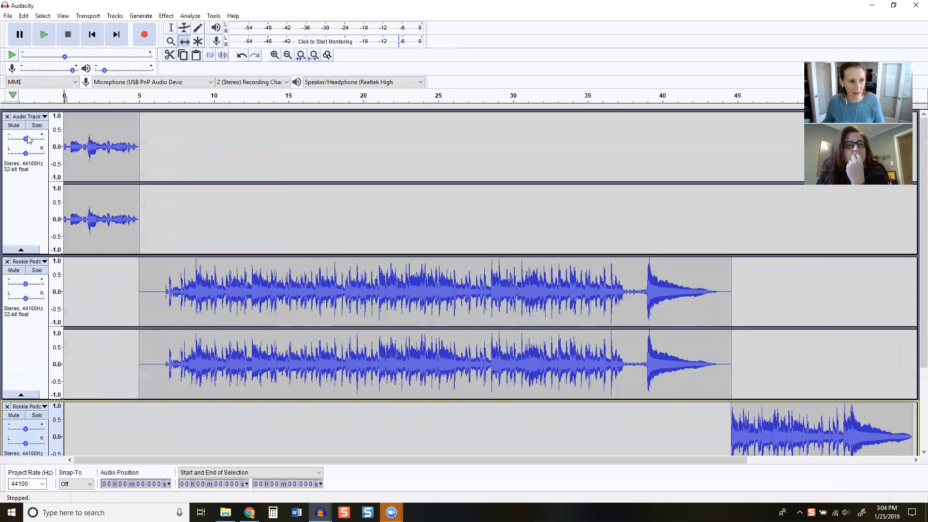
scroll(36, 270, "down", 5)
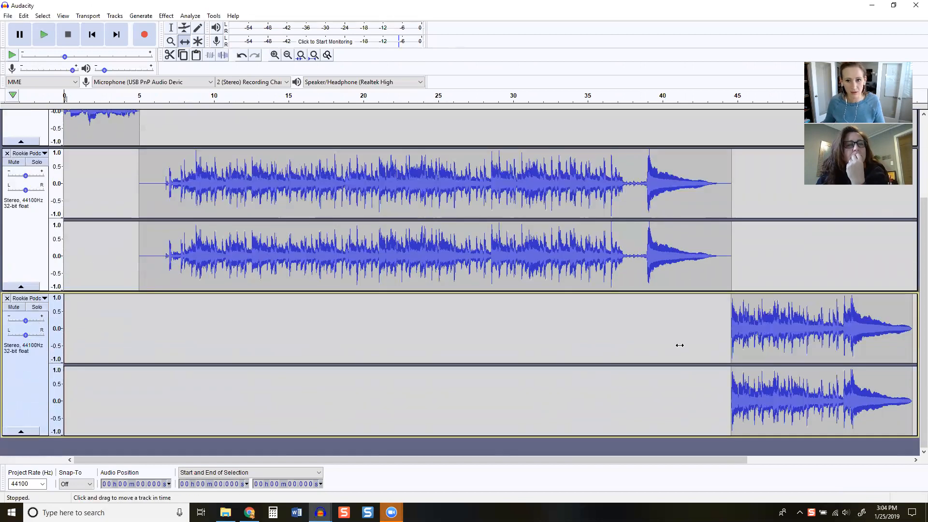
scroll(699, 375, "up", 5)
Import the Ep. 30 Ep. Intro audio file from the Episode 31 - Pinterest Strategy folder into the project
left_click(8, 16)
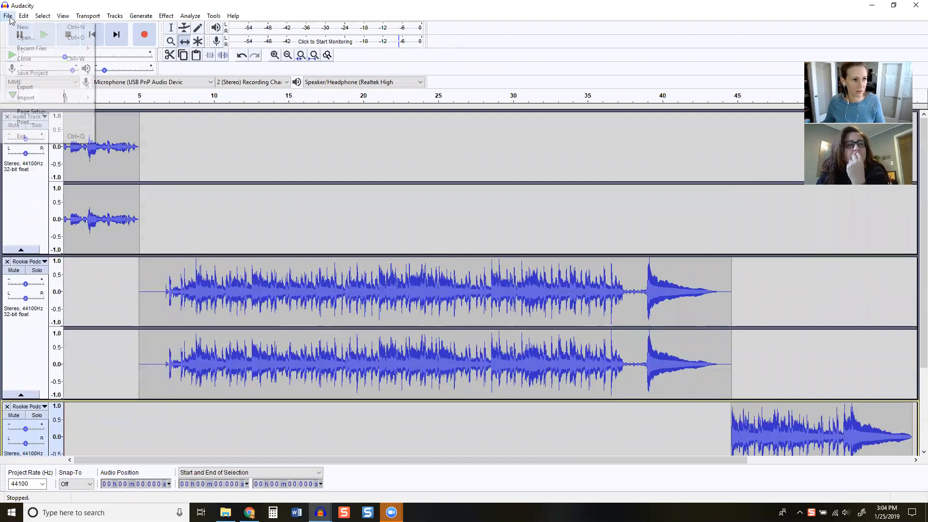
mouse_move(44, 101)
left_click(123, 98)
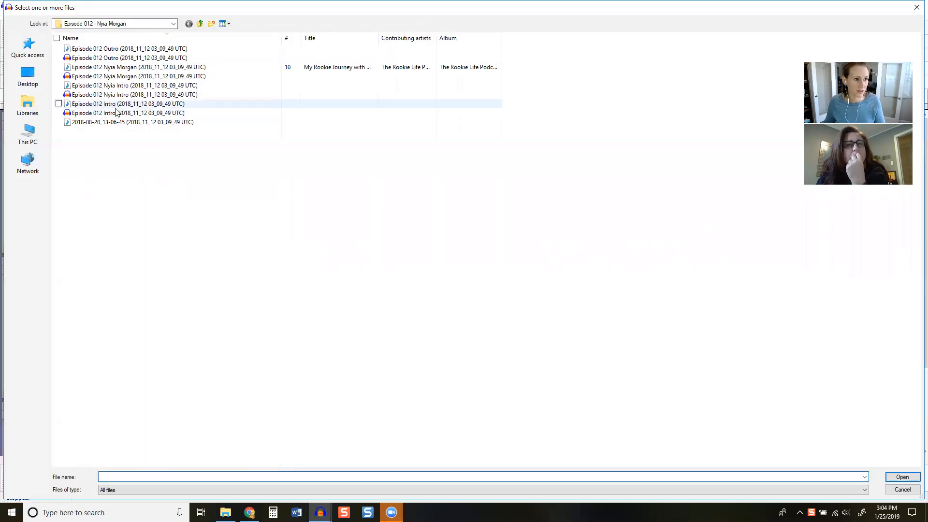
left_click(199, 23)
double_click(130, 233)
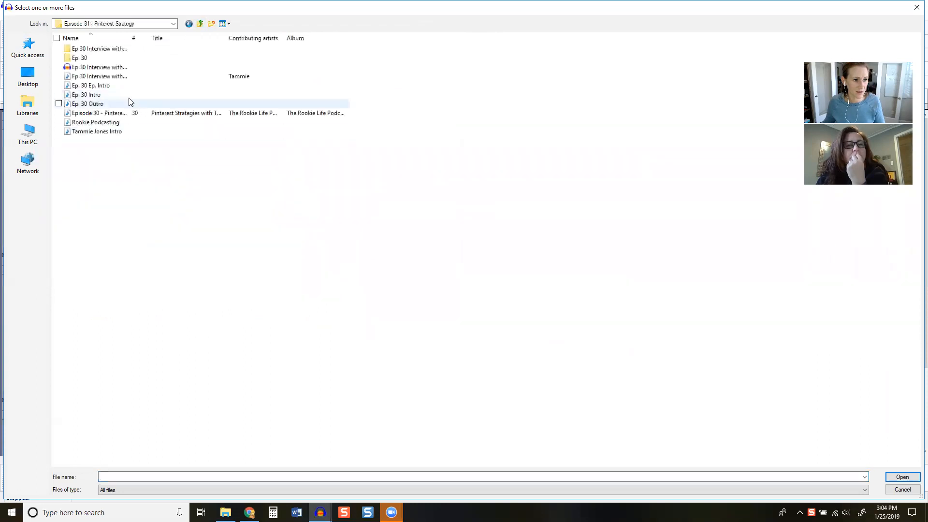
left_click(108, 86)
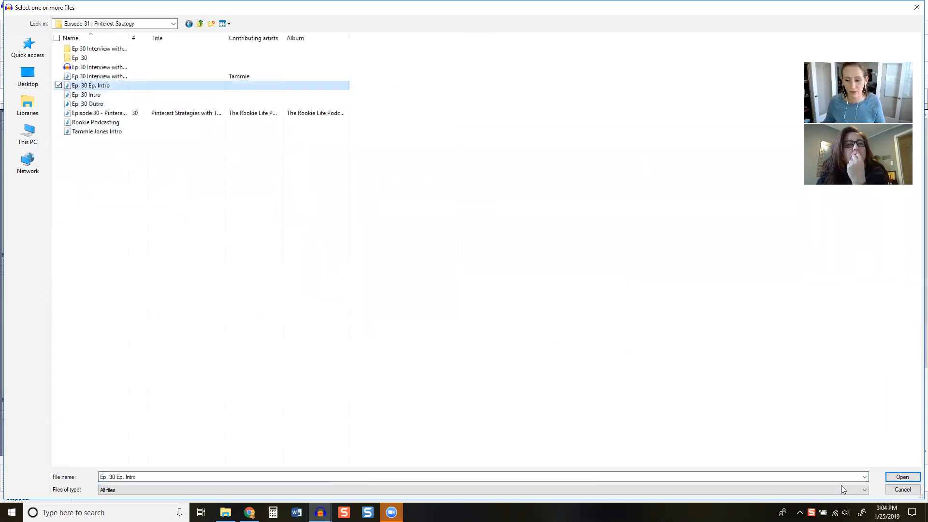
left_click(895, 477)
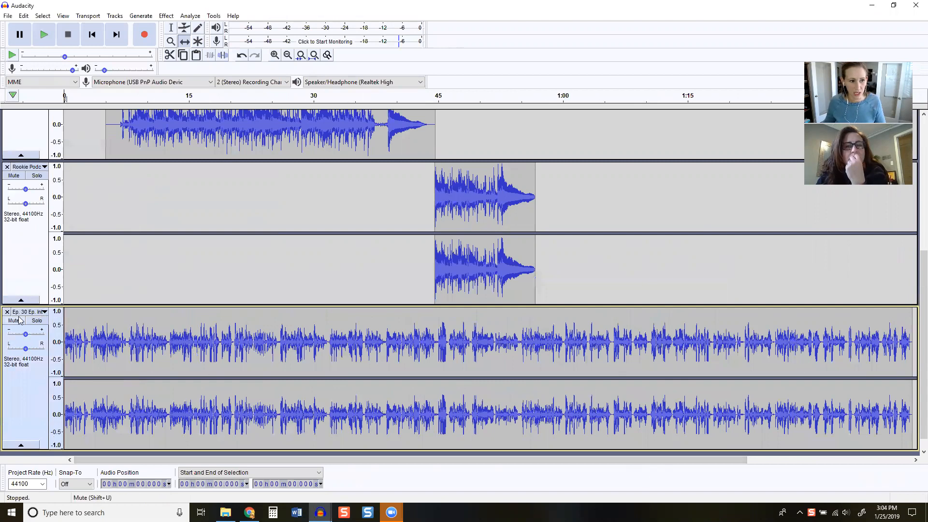
Shift the Rookie Podcast Sweeper clip earlier in time to start at about 18 seconds
scroll(223, 346, "up", 5)
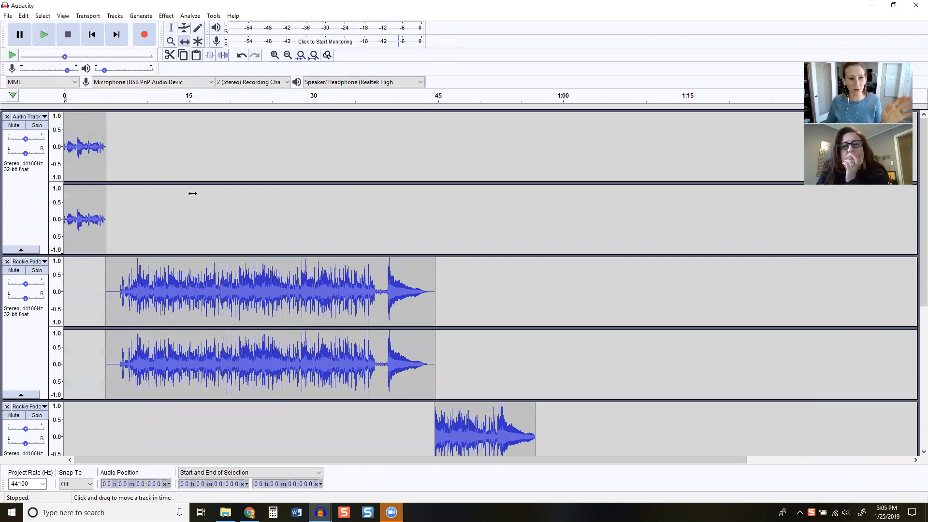
scroll(190, 193, "down", 1)
left_click_drag(265, 290, 452, 360)
left_click_drag(470, 396, 251, 391)
left_click_drag(368, 228, 182, 232)
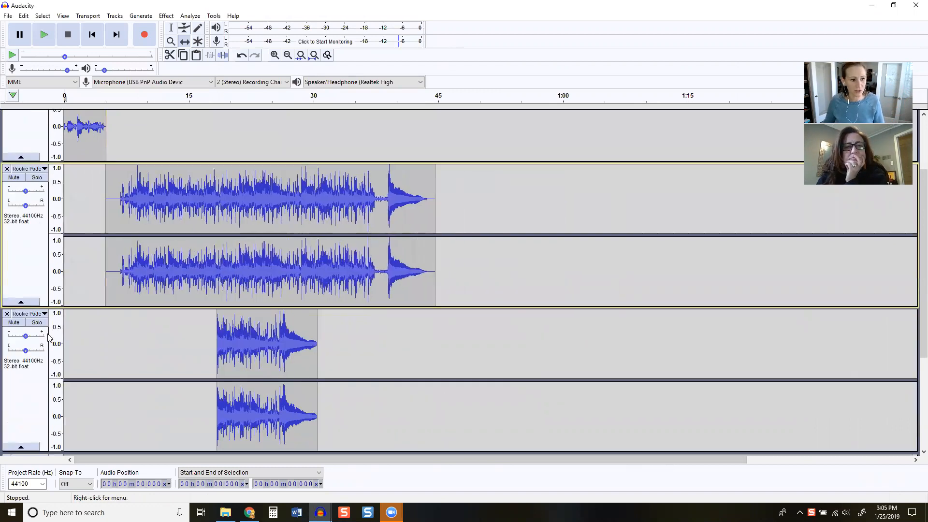
Check the name of the Ep. 30 Ep. Intro track and keep it as it is
scroll(40, 352, "down", 4)
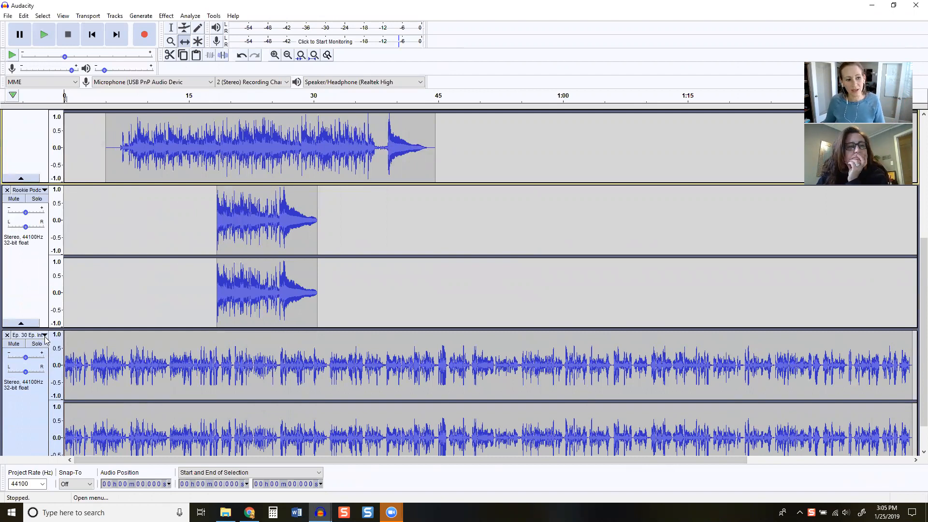
left_click(44, 335)
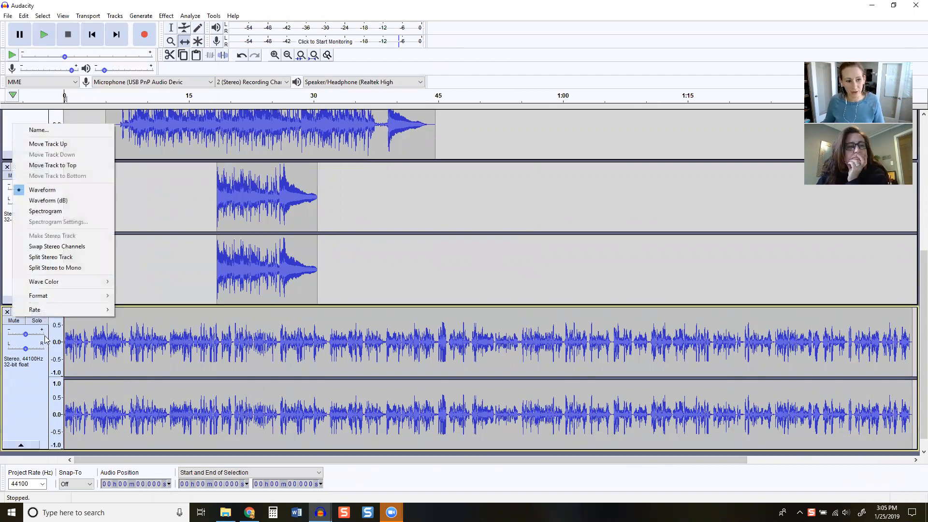
left_click(44, 132)
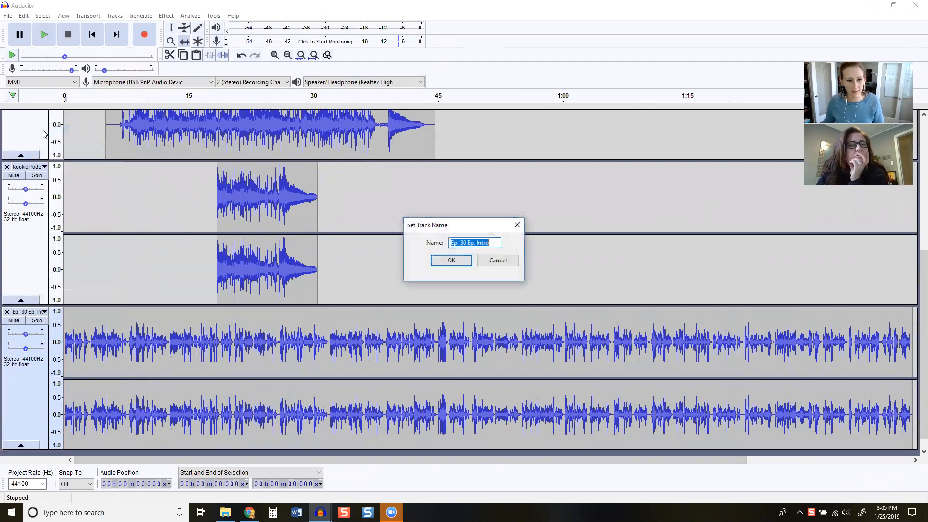
left_click(450, 261)
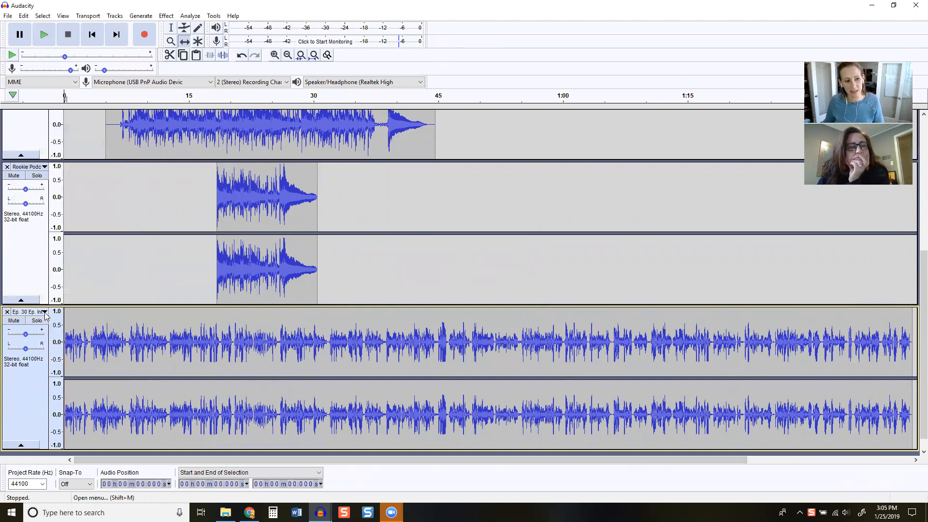
Reorder the tracks so that the Ep. 30 Ep. Intro track is the first one in the project
left_click(44, 312)
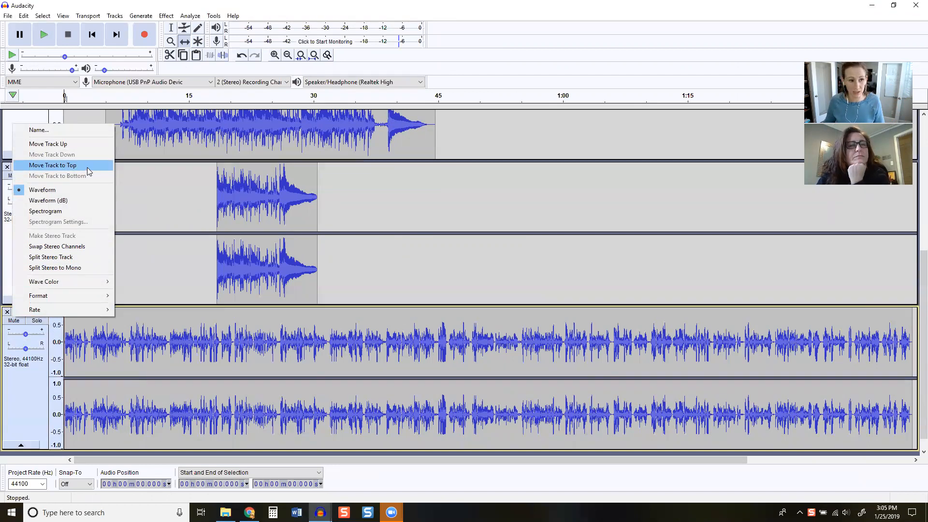
left_click(53, 165)
scroll(265, 273, "up", 1)
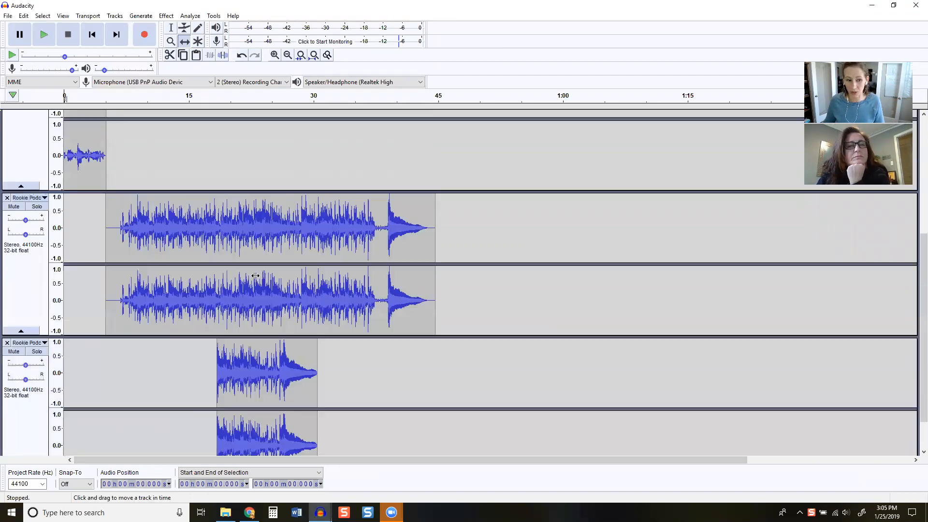
scroll(255, 275, "up", 6)
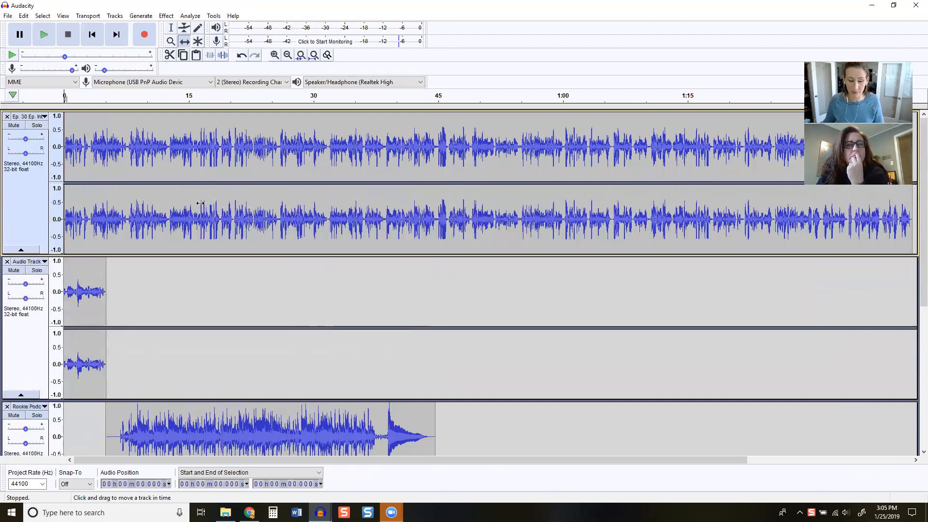
Shift the short voice recording clip in time to start where the Ep. 30 Ep. Intro clip ends, at about 1:42
left_click(83, 292)
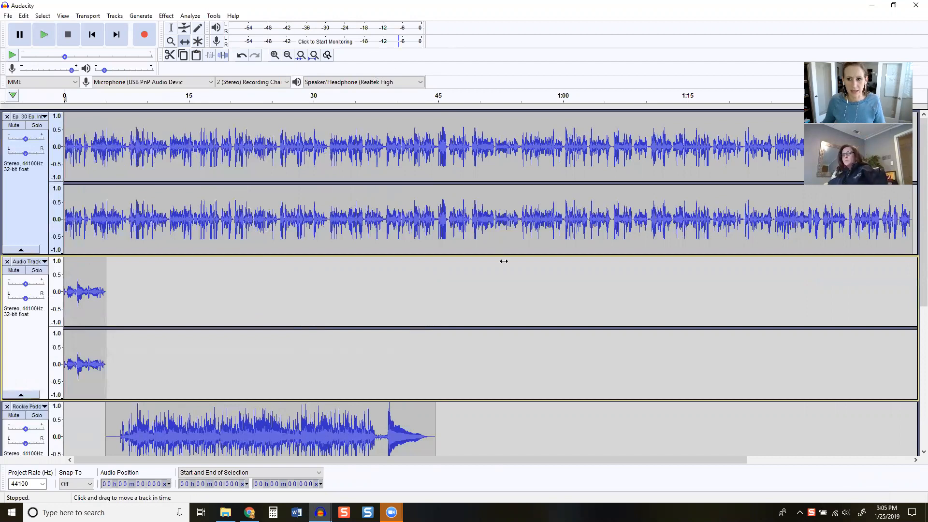
left_click(288, 57)
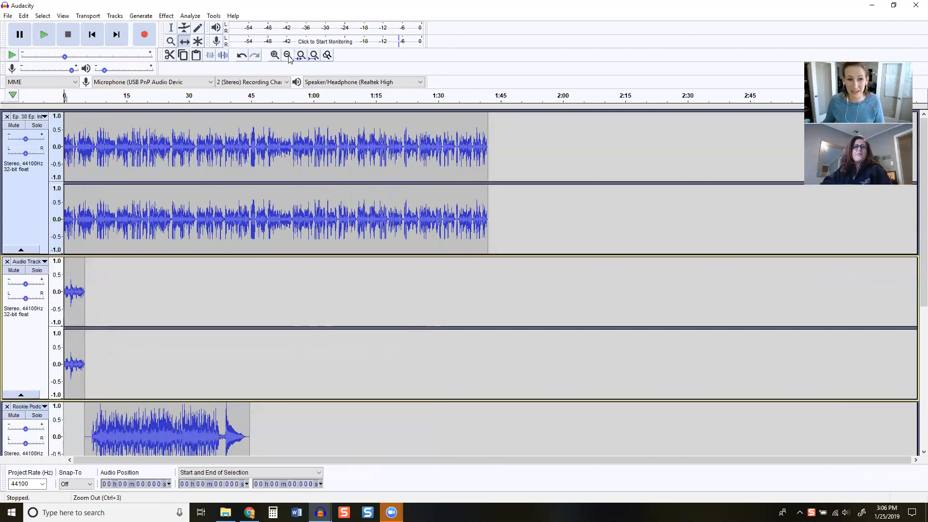
left_click(288, 56)
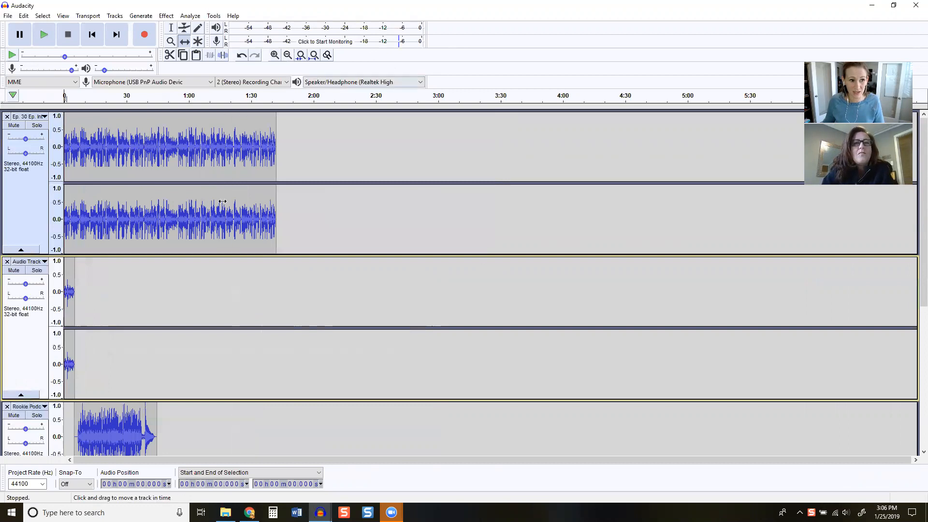
left_click_drag(70, 291, 282, 270)
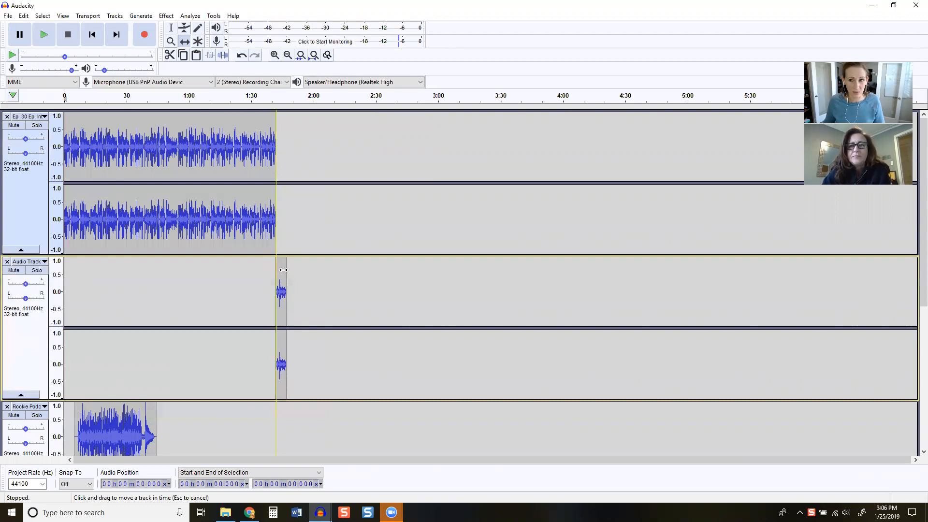
left_click_drag(283, 269, 273, 268)
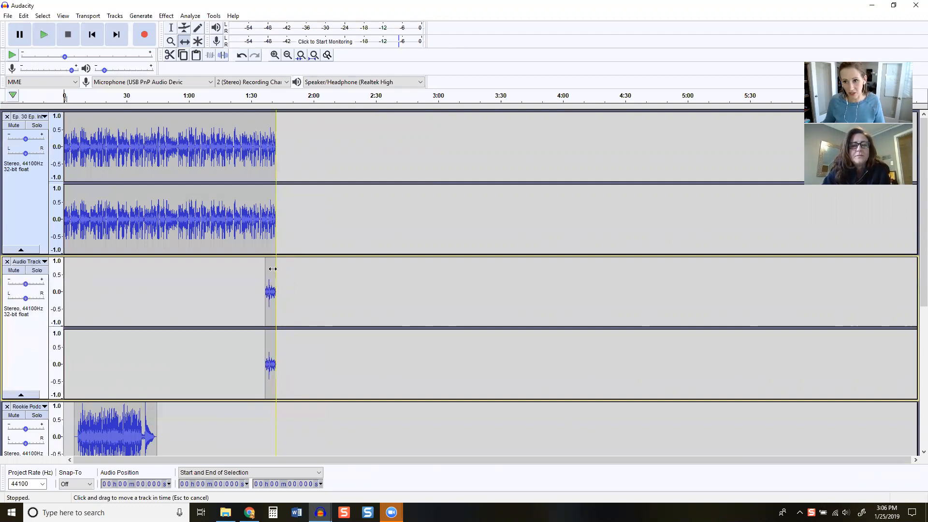
left_click_drag(273, 269, 284, 266)
Shift the longer Rookie Podcast music clip to start at about 1:47, after the voice recording, and the Sweeper clip directly after it at about 2:27
scroll(281, 277, "down", 4)
left_click_drag(142, 328, 357, 323)
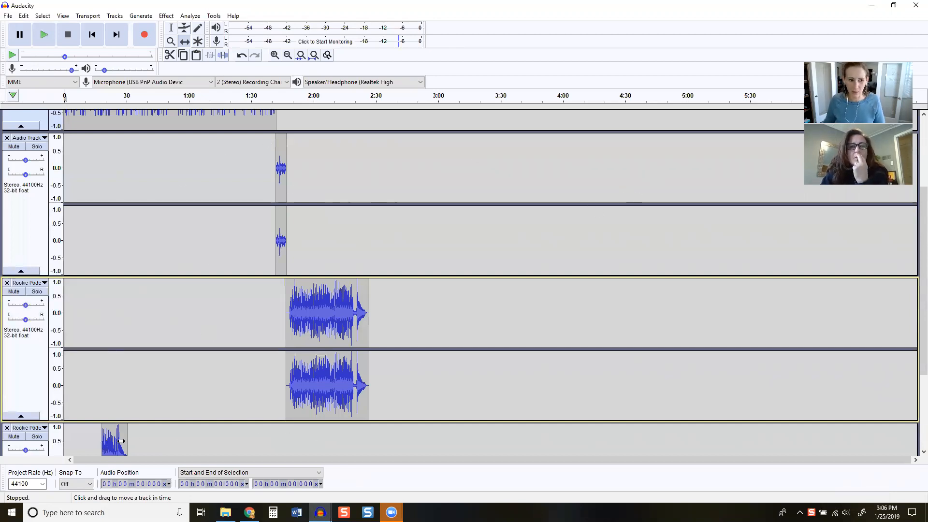
scroll(462, 250, "down", 2)
left_click_drag(126, 408, 425, 391)
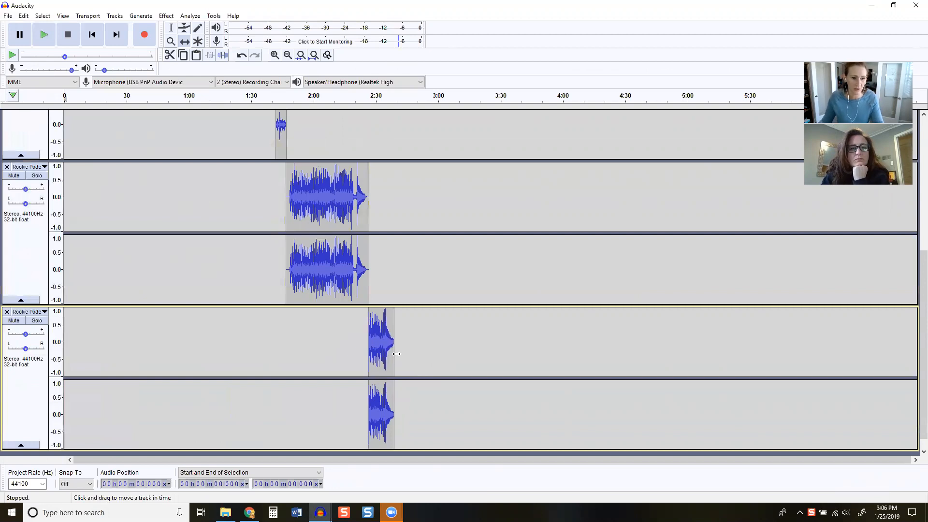
left_click_drag(388, 351, 388, 351)
Review all four tracks to examine how the intro, voice recording, music and sweeper clips follow one another in time
scroll(145, 365, "up", 4)
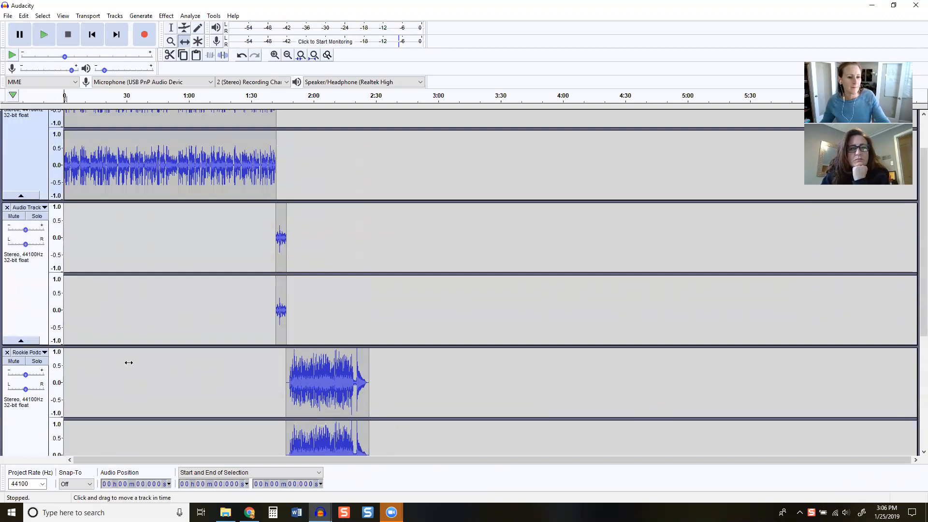
scroll(141, 358, "up", 2)
scroll(284, 223, "down", 4)
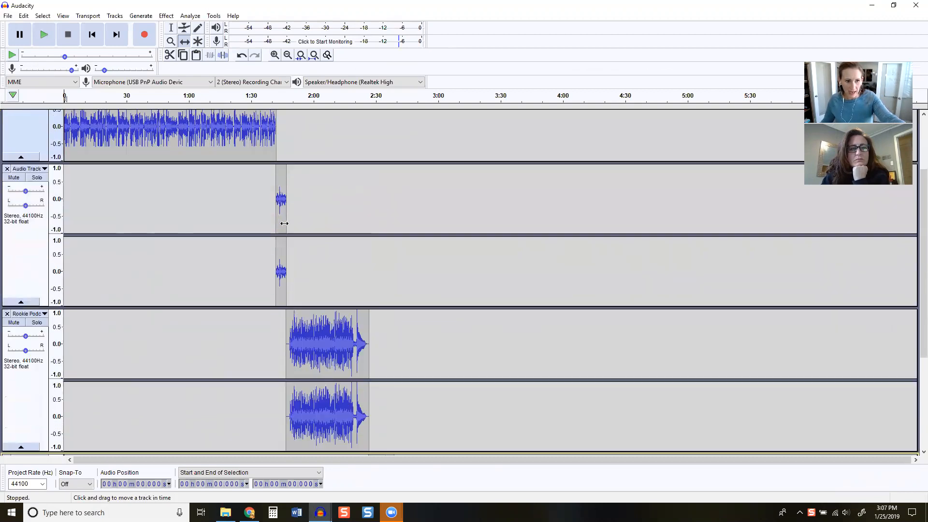
scroll(290, 224, "down", 3)
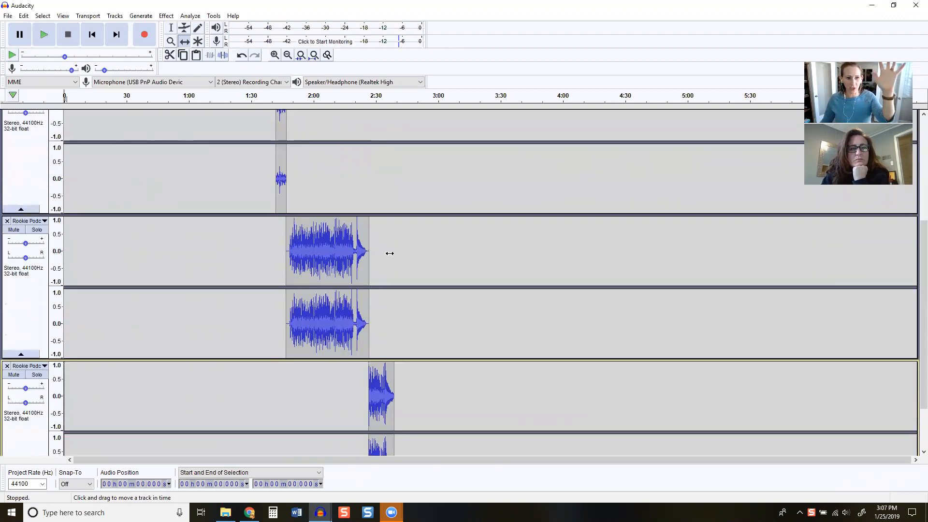
scroll(389, 253, "down", 3)
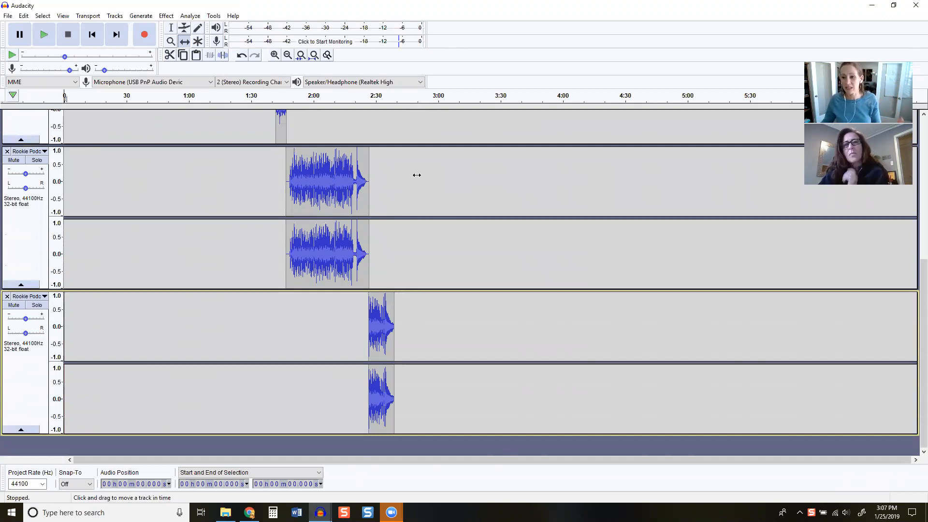
scroll(154, 345, "up", 5)
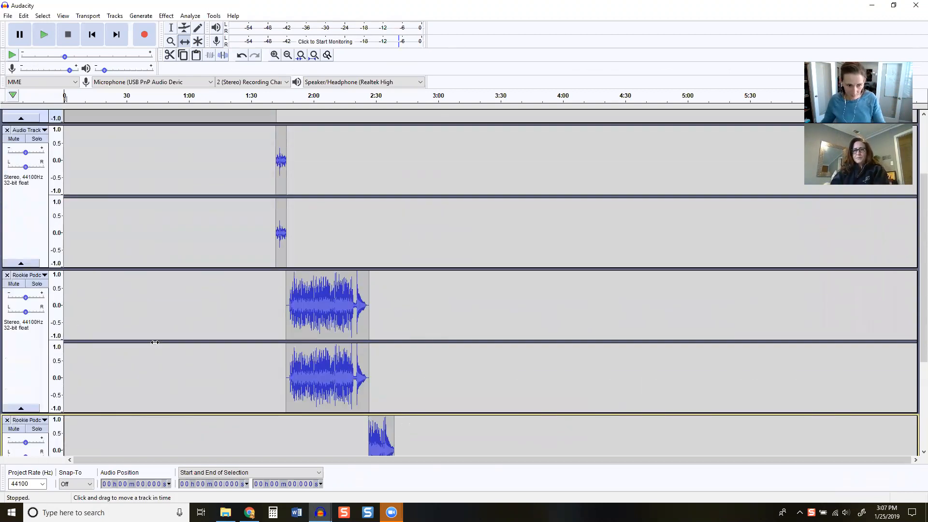
scroll(269, 335, "up", 5)
scroll(333, 193, "down", 6)
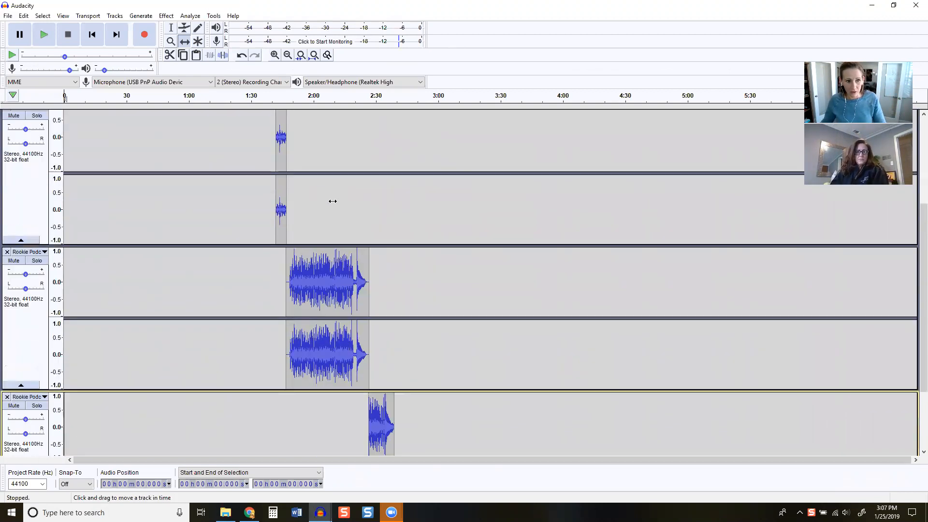
Select the longer Rookie Podcast music track, look at the fade types of the Adjustable Fade effect, and cancel without applying it
scroll(332, 201, "down", 4)
left_click(35, 245)
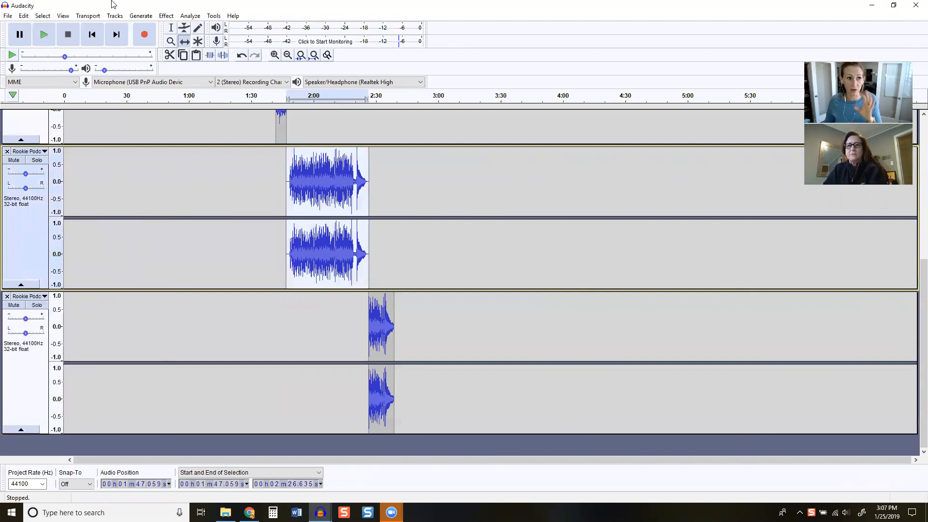
left_click(166, 17)
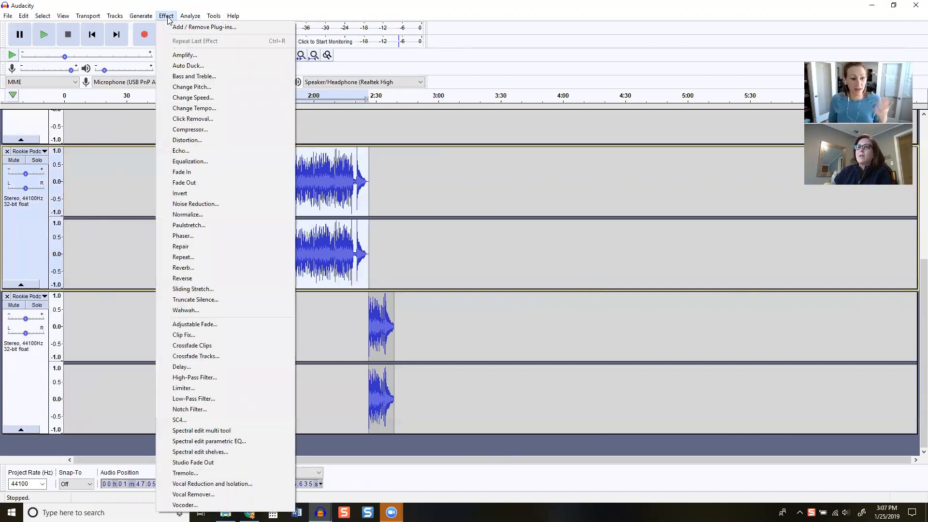
left_click(210, 327)
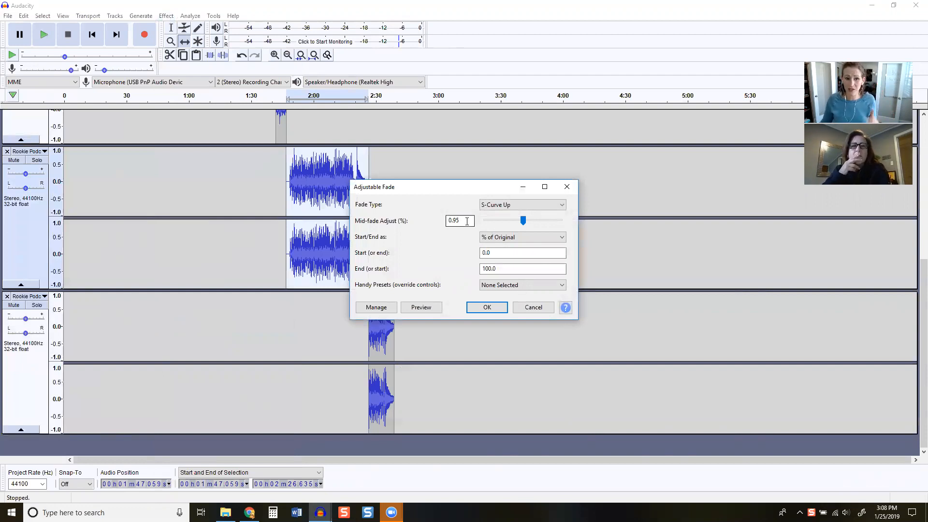
left_click(515, 209)
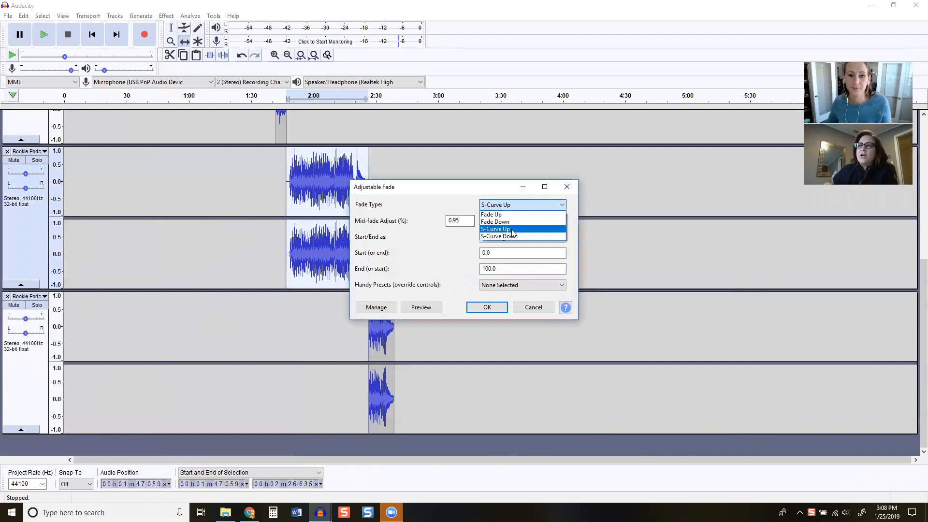
left_click(539, 310)
left_click(538, 311)
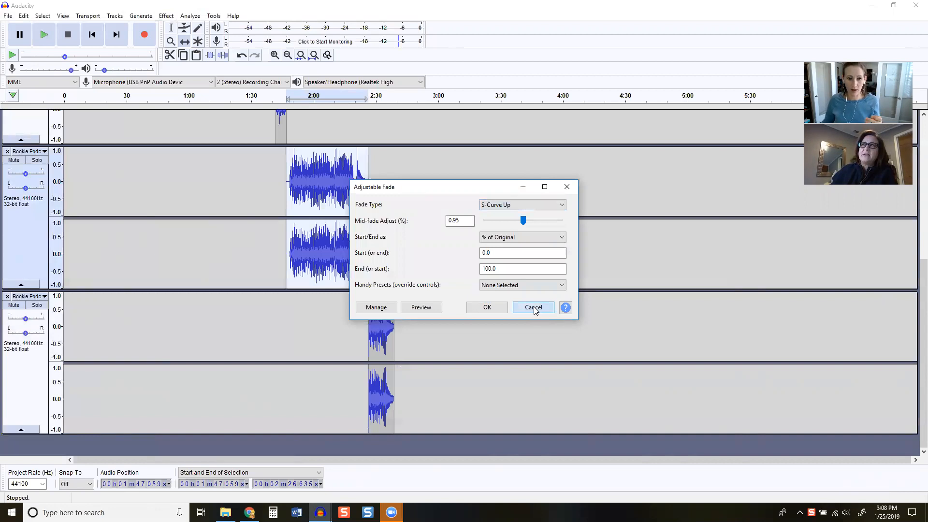
Look at the Adjustable Fade settings for the selected music track again and close them without applying
left_click(166, 16)
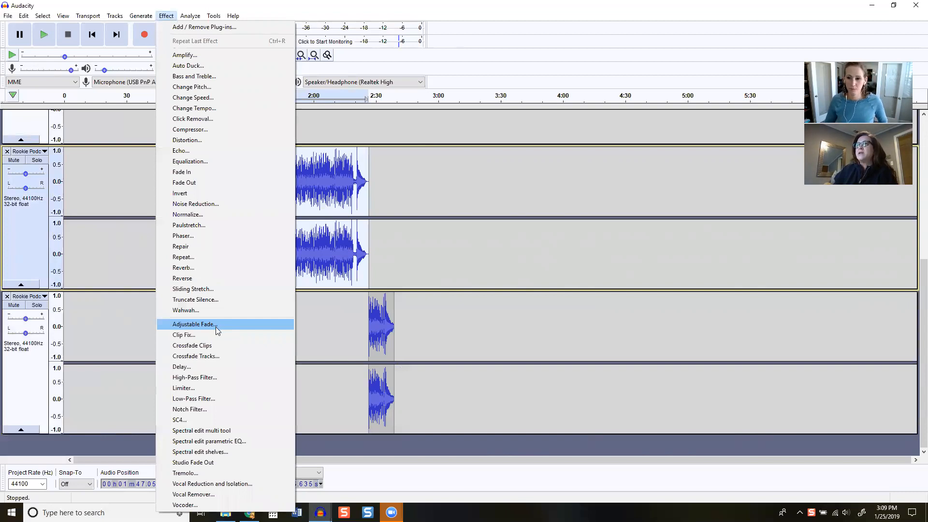
left_click(218, 328)
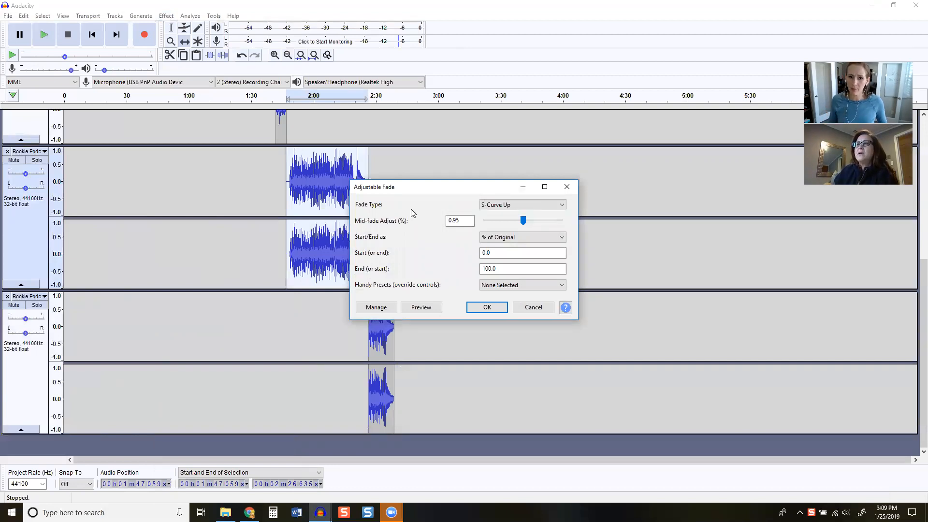
left_click(566, 187)
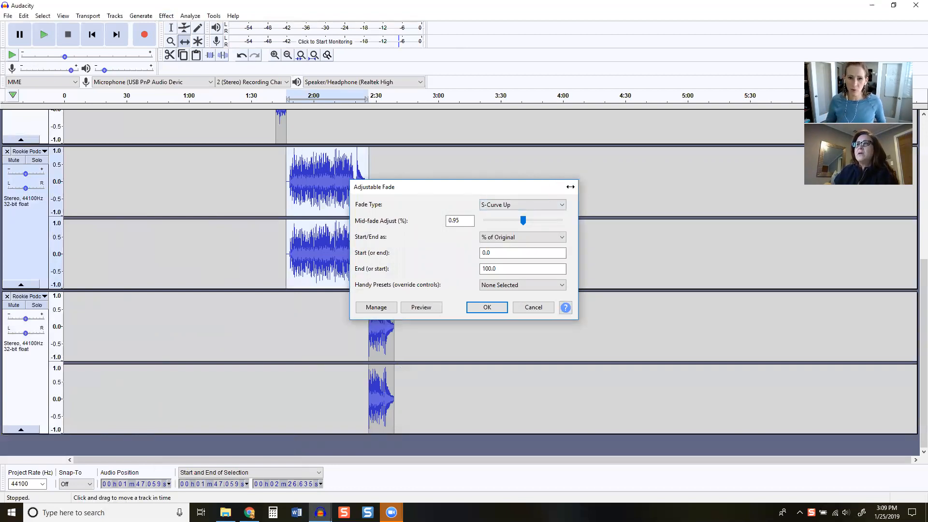
Review the track sequence, examine the S-Curve Up fade type in Adjustable Fade for the selected music clip, and cancel without applying it
scroll(72, 235, "up", 5)
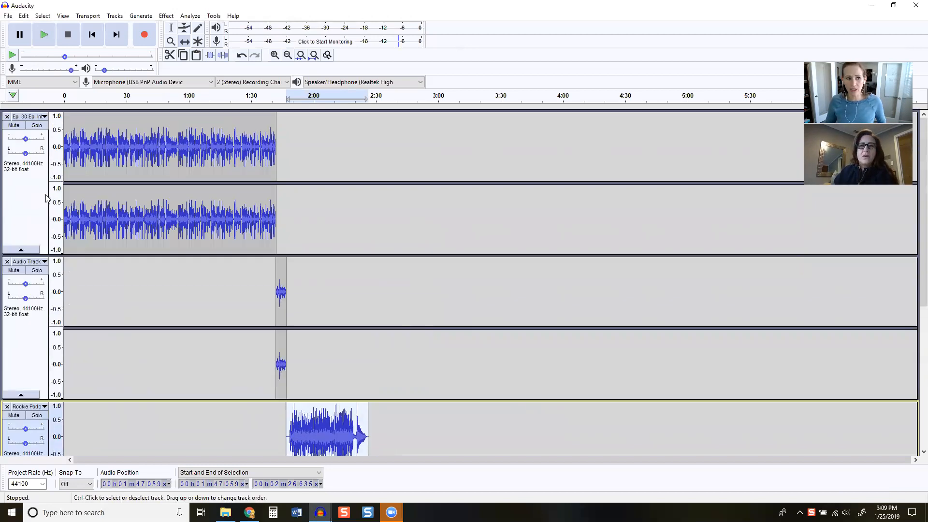
scroll(116, 246, "down", 3)
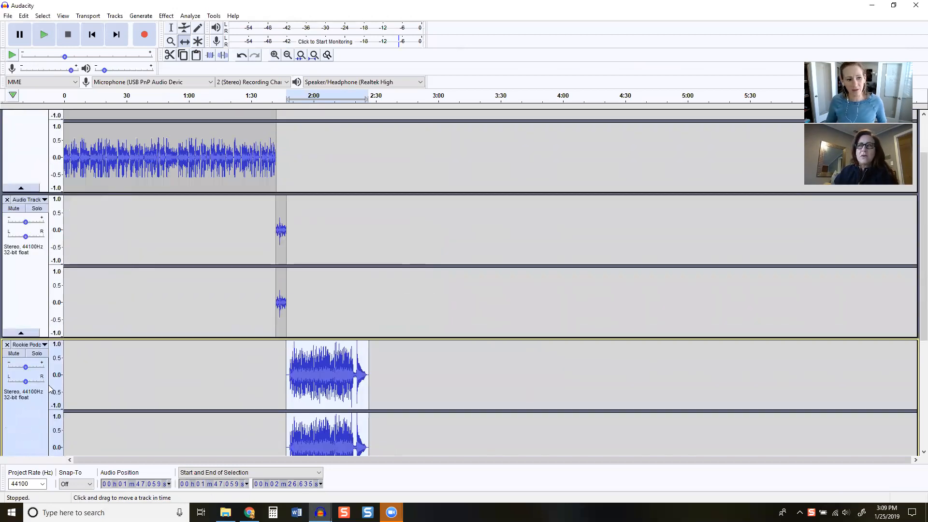
scroll(42, 399, "down", 3)
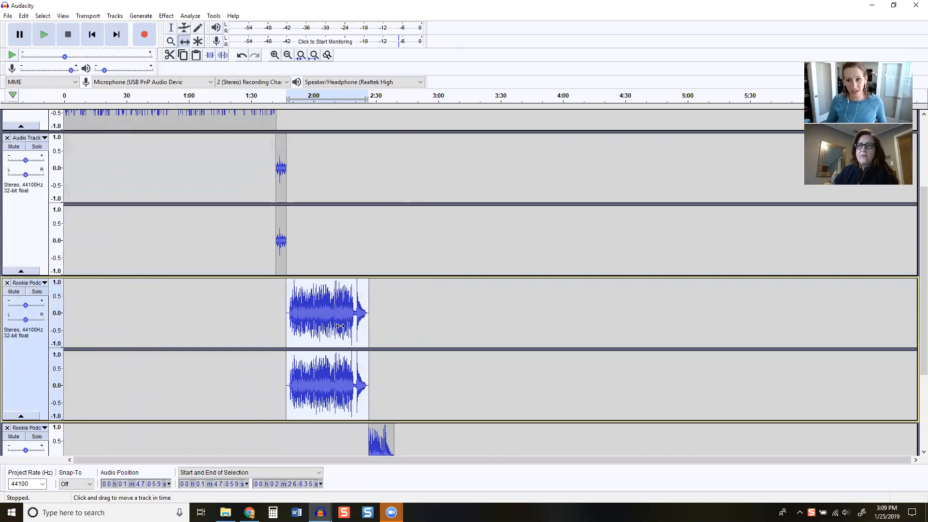
scroll(345, 338, "up", 1)
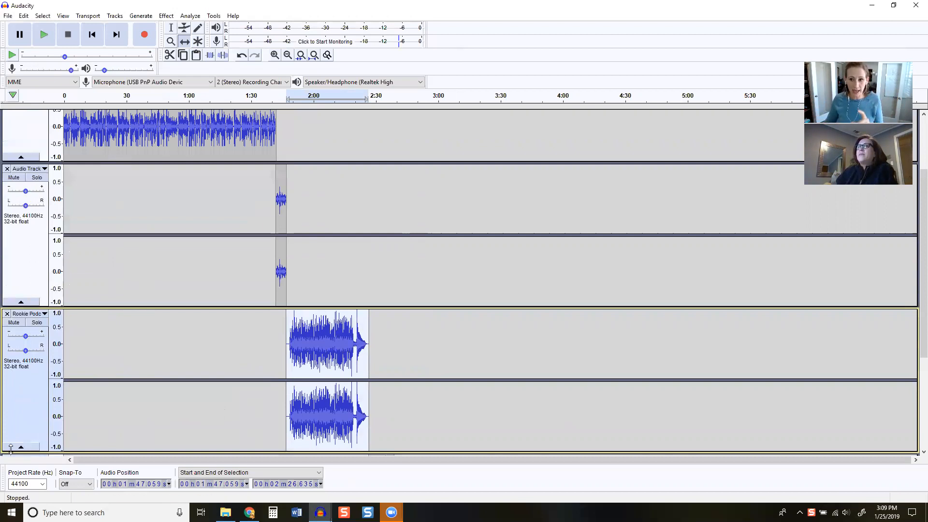
scroll(40, 309, "down", 2)
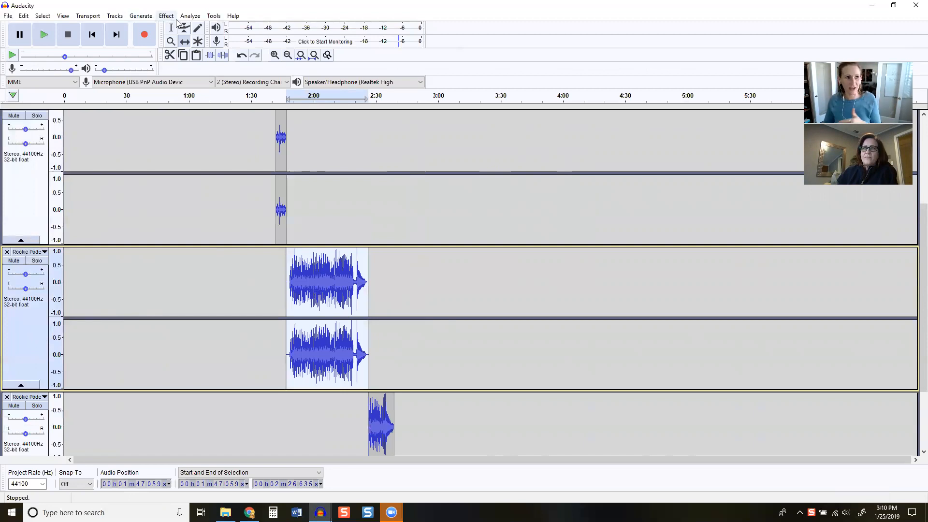
left_click(171, 17)
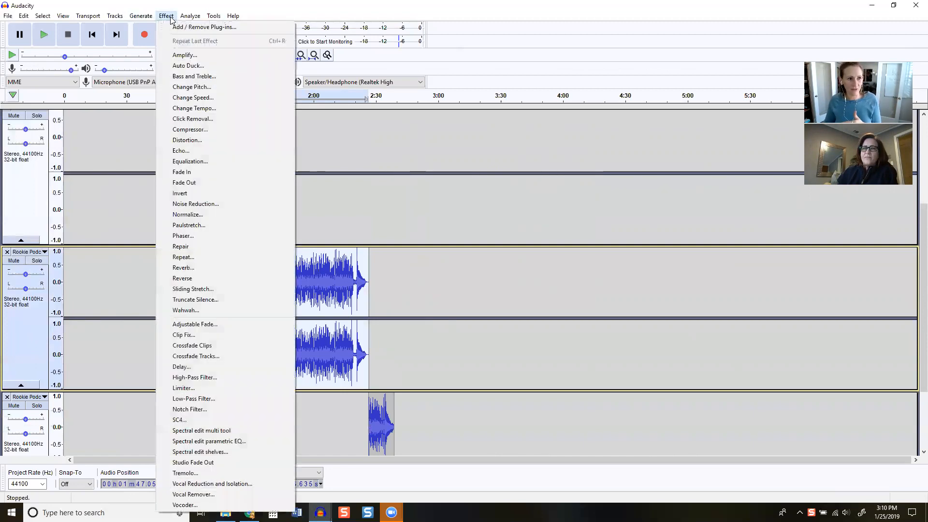
left_click(224, 324)
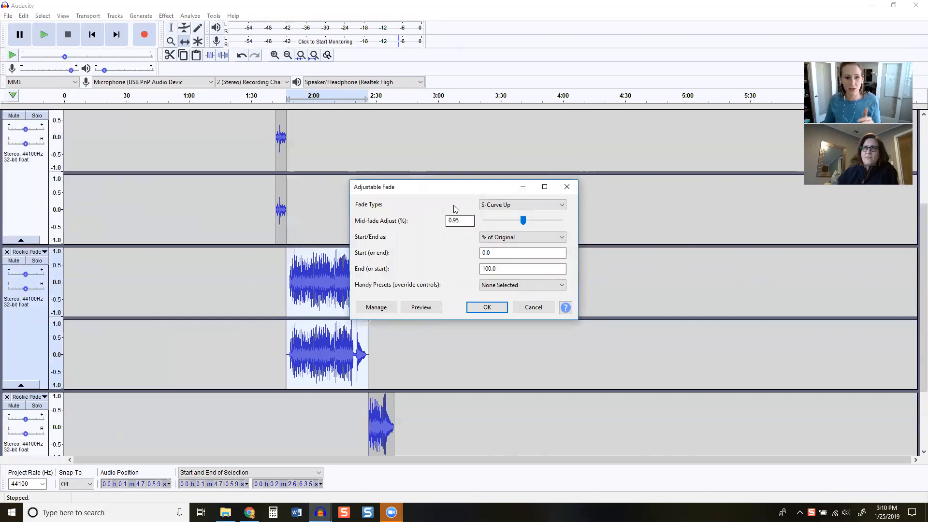
left_click(523, 204)
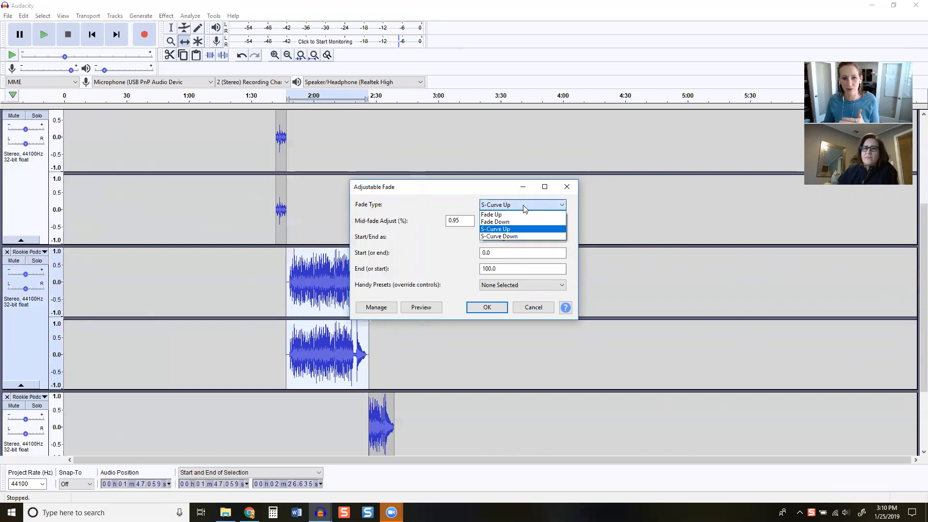
left_click(515, 229)
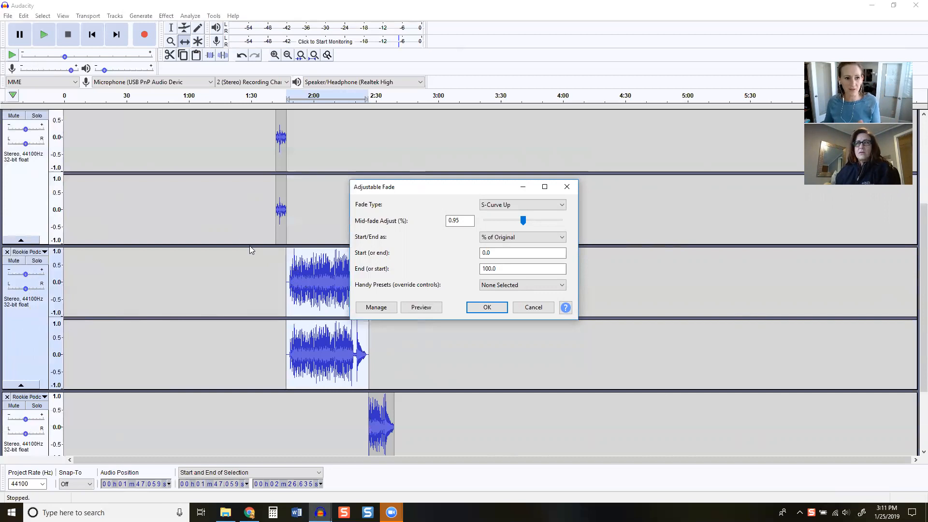
left_click(531, 308)
Apply an S-Curve Up Adjustable Fade to the longer music clip, with mid-fade adjust 0.95, from 0 to 100% of original
scroll(290, 305, "up", 1)
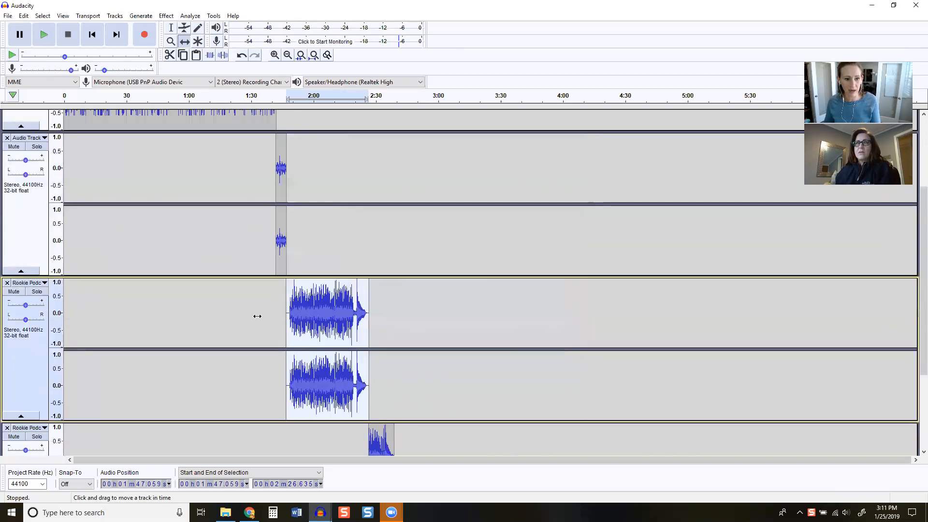
scroll(285, 325, "up", 3)
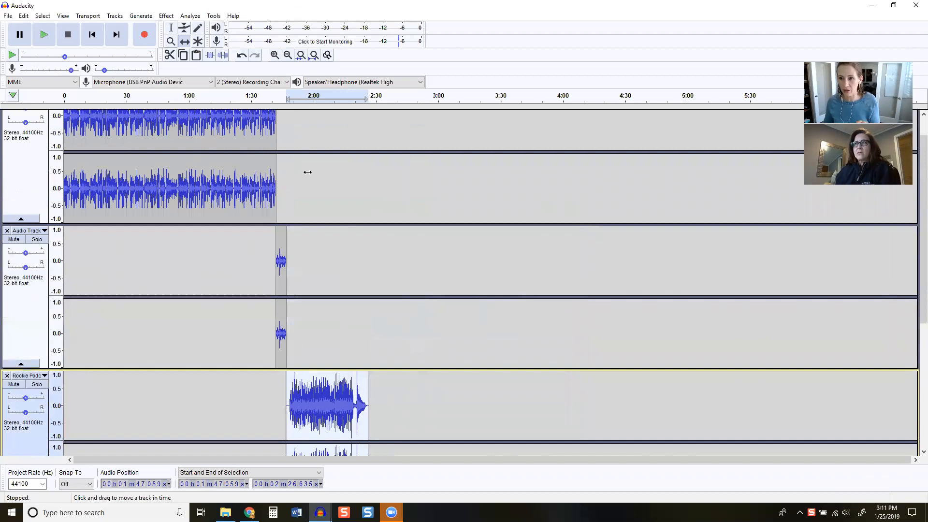
scroll(433, 345, "down", 3)
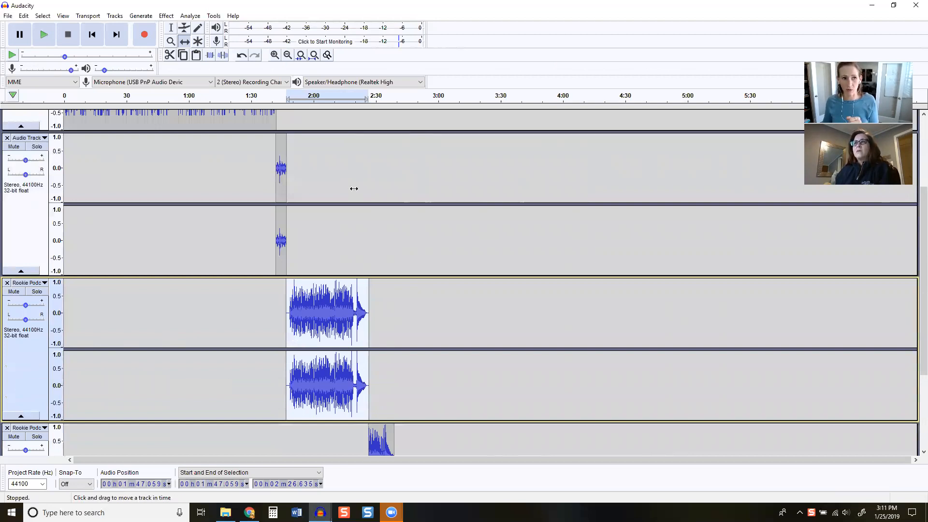
left_click(165, 16)
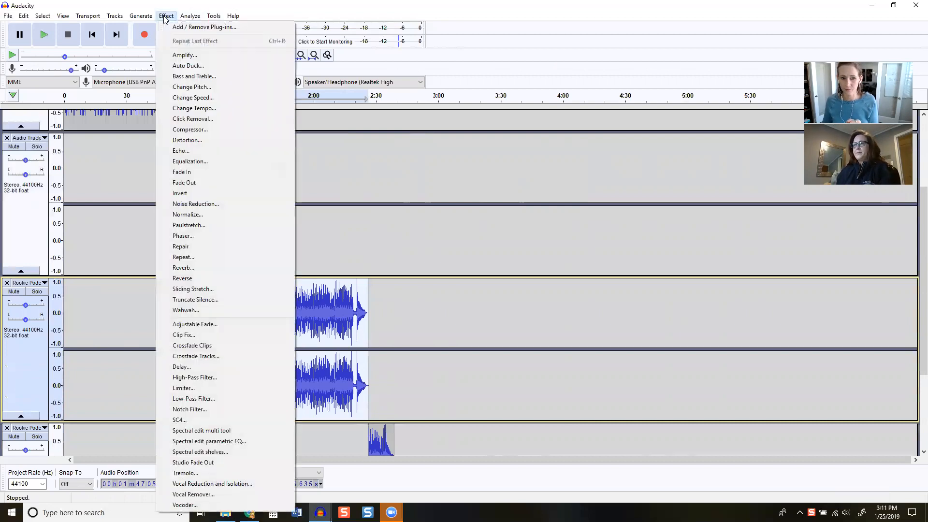
left_click(246, 323)
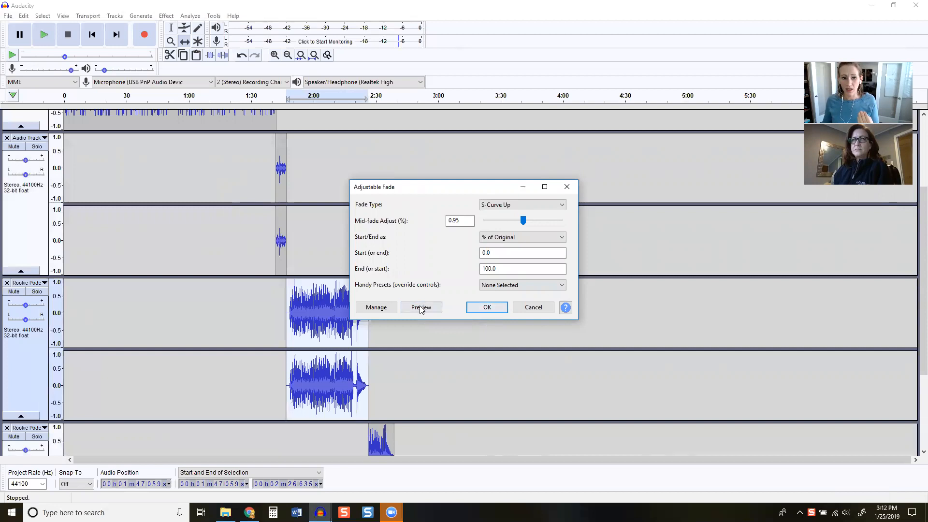
left_click(487, 307)
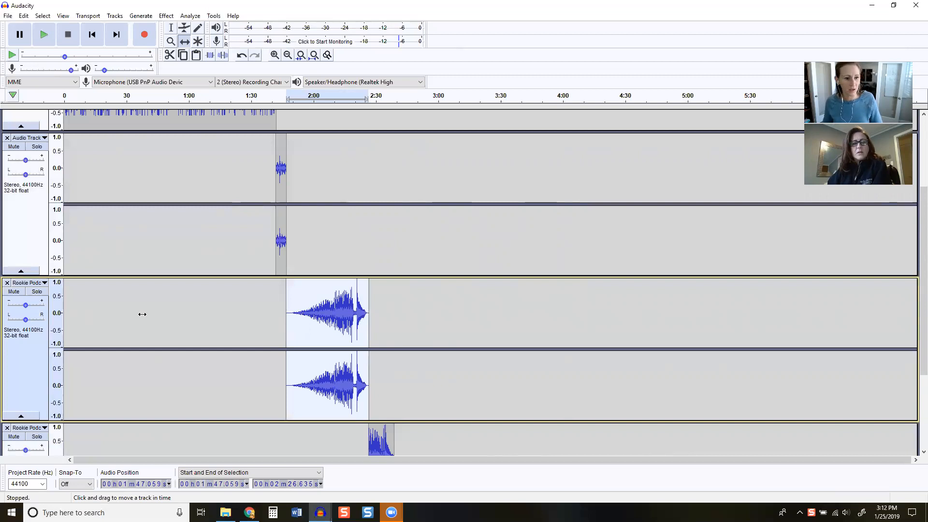
Move the longer Rookie Podcast music track up one place, above the voice recording track
scroll(286, 317, "up", 2)
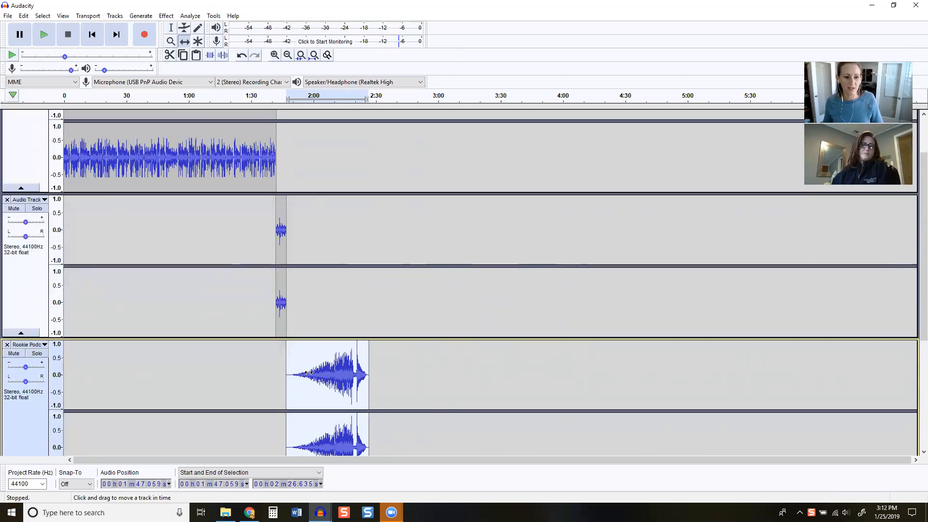
left_click(43, 345)
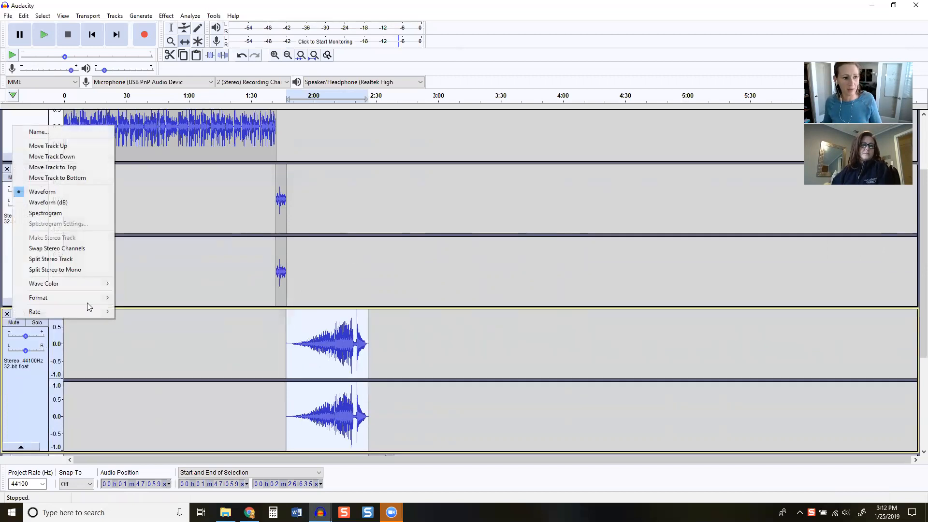
left_click(75, 146)
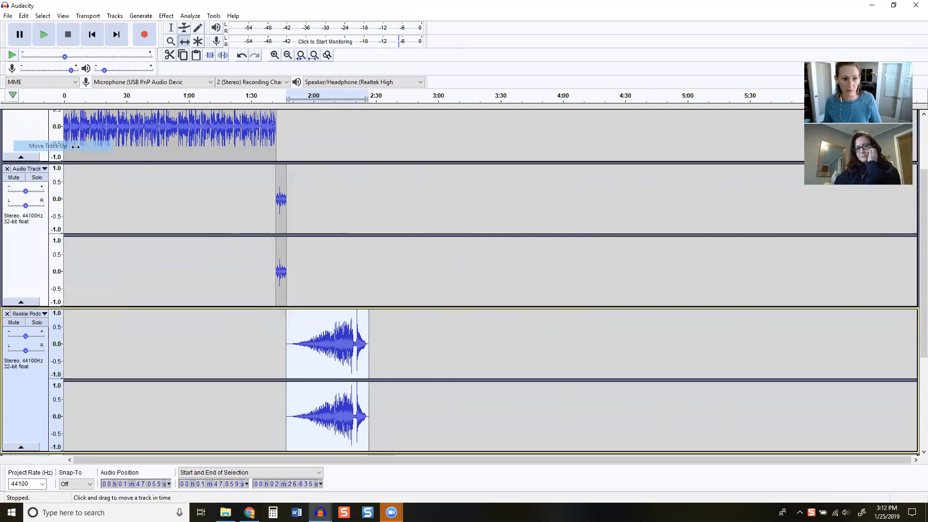
Shift the voice recording clip to about 2:37 and the faded music clip to about 1:15, overlapping the end of the intro
left_click_drag(280, 334, 396, 339)
left_click_drag(334, 205, 266, 195)
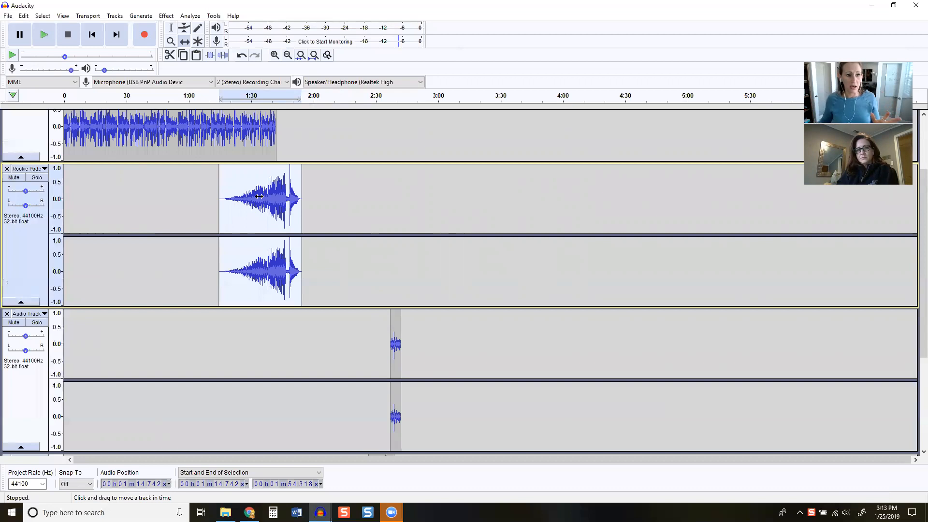
scroll(319, 193, "up", 2)
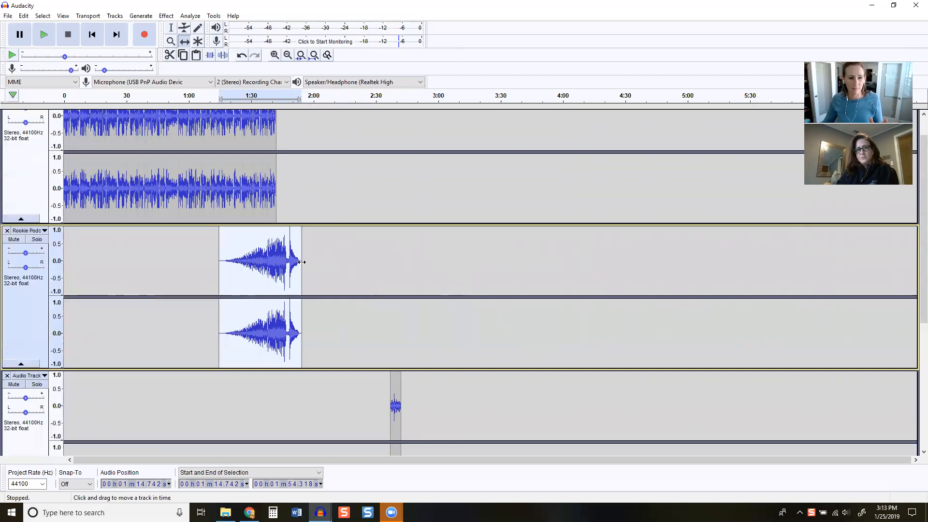
scroll(334, 234, "up", 1)
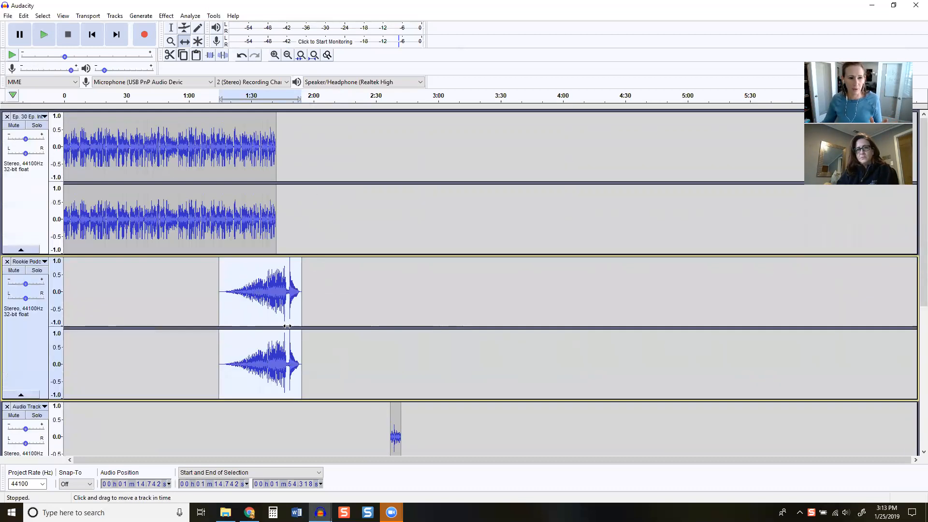
left_click_drag(250, 291, 252, 291)
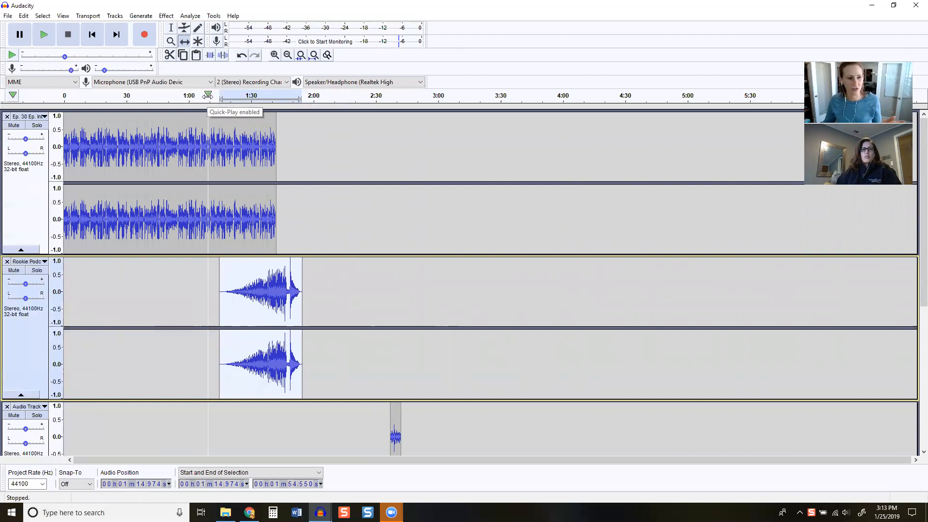
Listen to the overlap of the intro and the fading-in music from about 1:08 with the volume raised, and stop playback
left_click(208, 95)
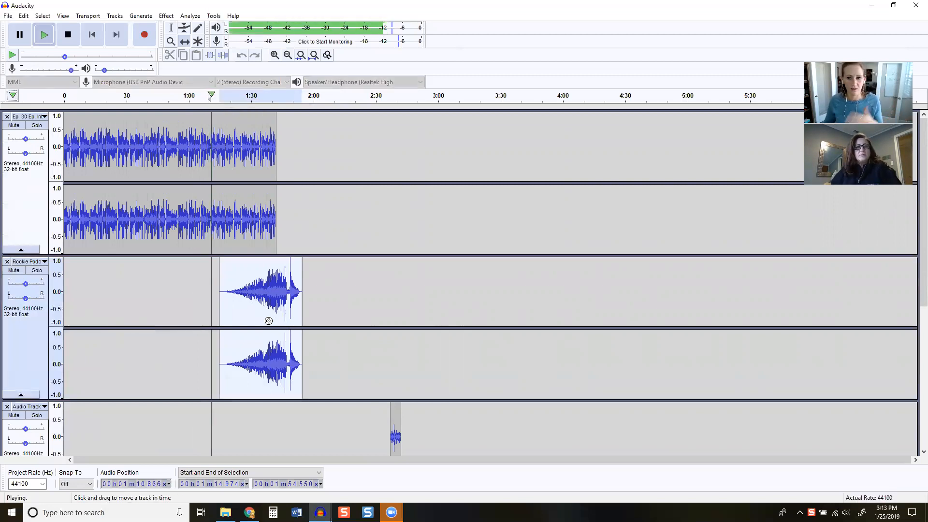
left_click(68, 35)
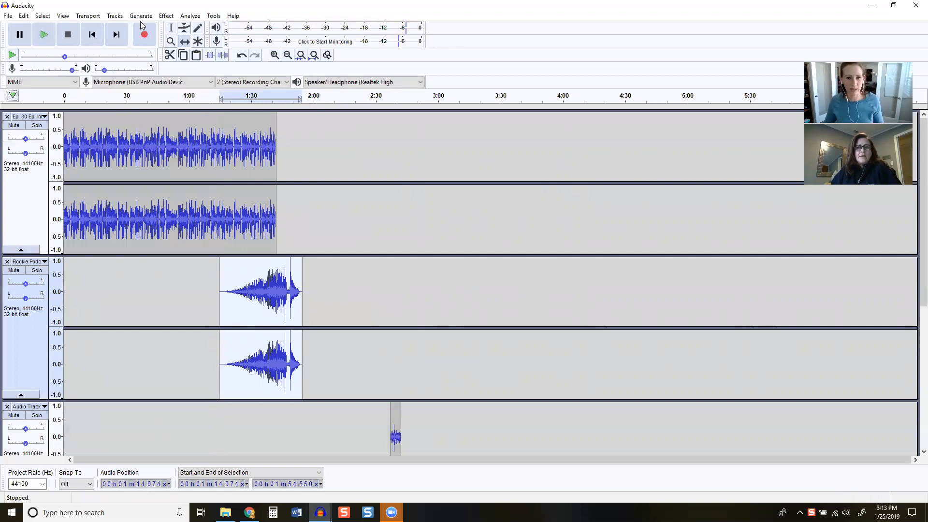
left_click(44, 35)
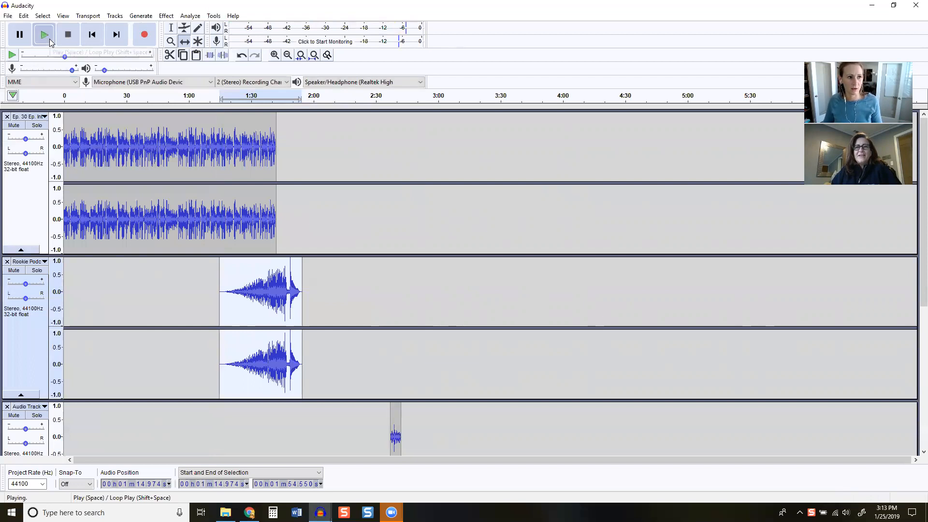
left_click(205, 96)
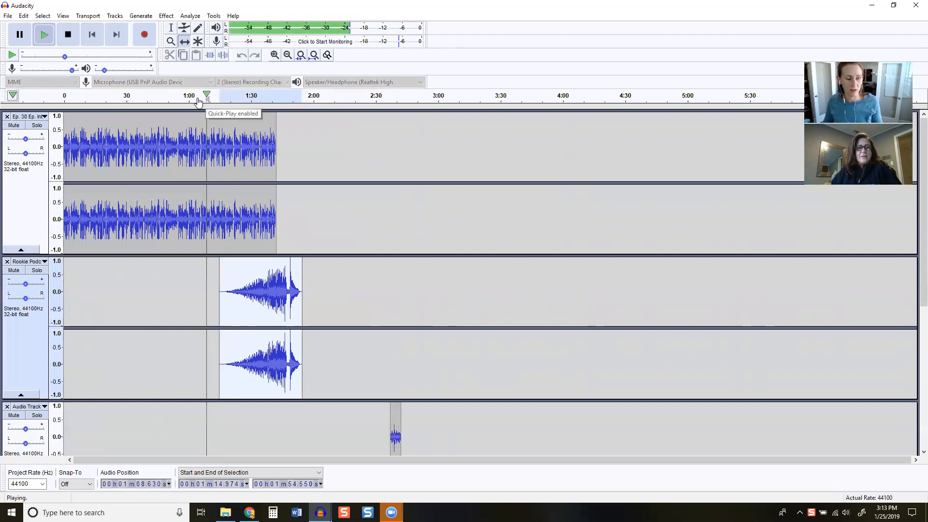
key("XF86AudioRaiseVolume")
key("XF86AudioRaiseVolume")
key("XF86AudioRaiseVolume")
key("XF86AudioRaiseVolume")
key("XF86AudioRaiseVolume")
key("XF86AudioRaiseVolume")
key("XF86AudioRaiseVolume")
key("XF86AudioRaiseVolume")
key("XF86AudioRaiseVolume")
key("XF86AudioRaiseVolume")
key("XF86AudioRaiseVolume")
key("XF86AudioRaiseVolume")
key("XF86AudioRaiseVolume")
key("XF86AudioRaiseVolume")
key("XF86AudioRaiseVolume")
key("XF86AudioRaiseVolume")
key("XF86AudioRaiseVolume")
key("XF86AudioRaiseVolume")
key("XF86AudioRaiseVolume")
key("XF86AudioRaiseVolume")
key("XF86AudioRaiseVolume")
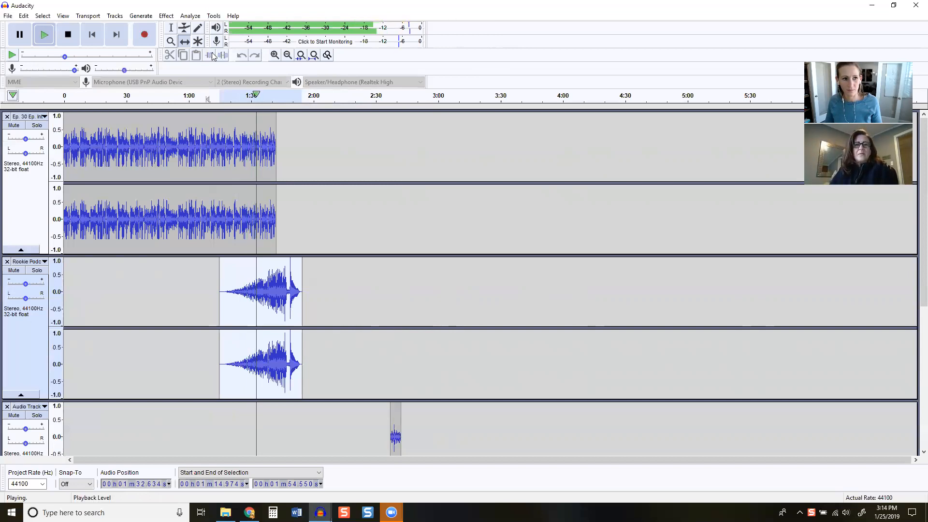
left_click(70, 39)
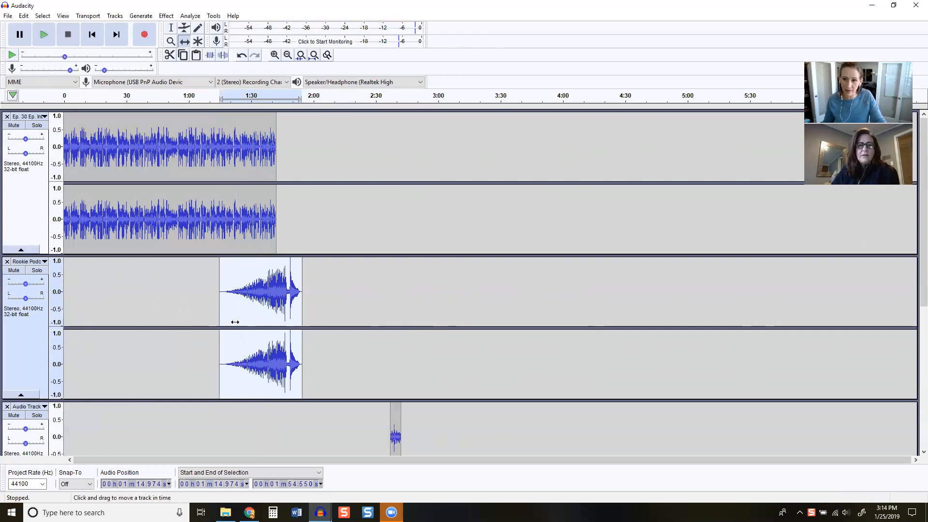
Lower the gain of the longer Rookie Podcast music track to below -8 dB
left_click(26, 287)
left_click_drag(26, 287, 20, 288)
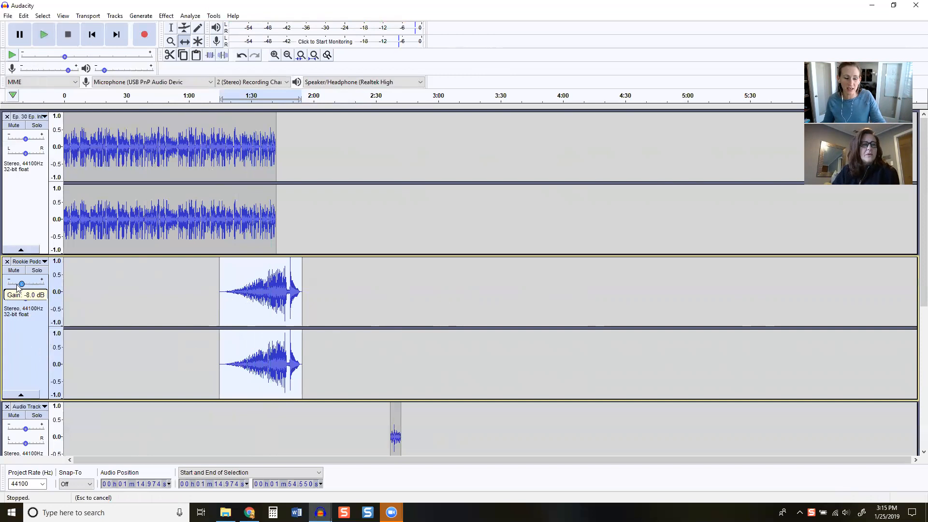
left_click_drag(18, 287, 12, 287)
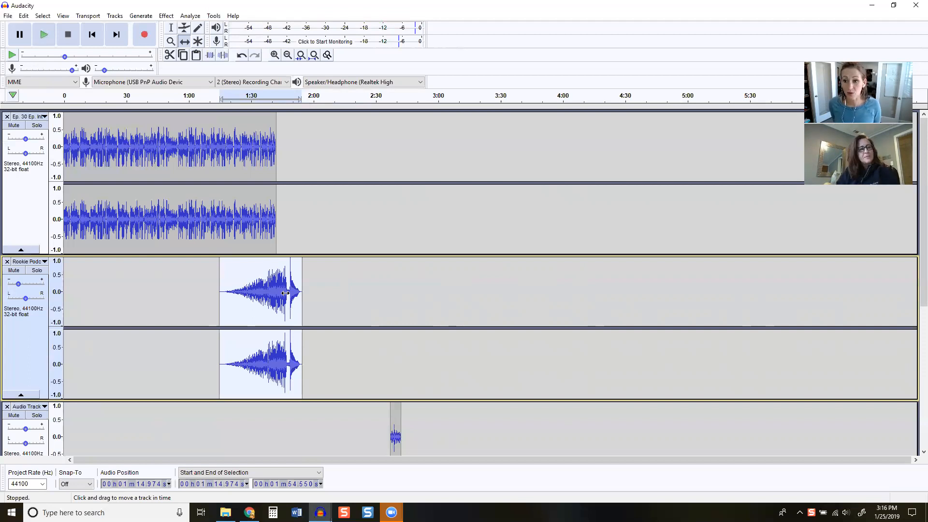
left_click(19, 286)
mouse_move(19, 287)
left_mouse_down()
mouse_move(49, 286)
mouse_move(18, 291)
left_mouse_up()
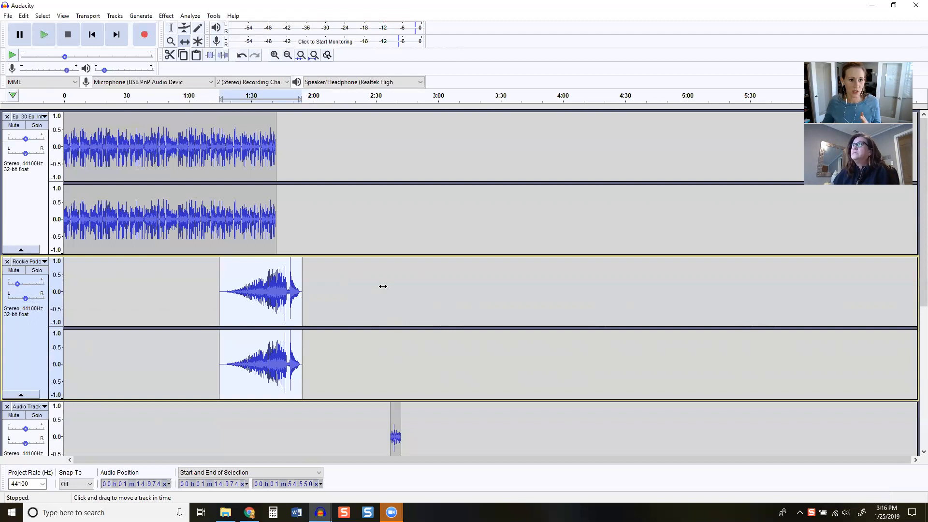
Shift the voice recording clip to directly after the music at about 1:55 and the Sweeper clip directly after it at about 1:59
scroll(376, 290, "down", 3)
scroll(376, 290, "down", 3)
left_click_drag(397, 309, 311, 308)
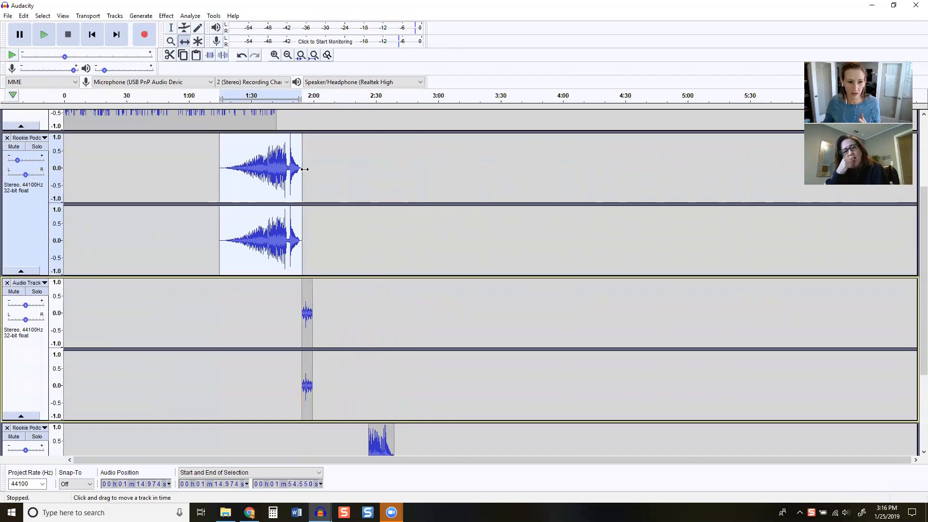
scroll(399, 412, "down", 3)
left_click_drag(364, 381, 320, 389)
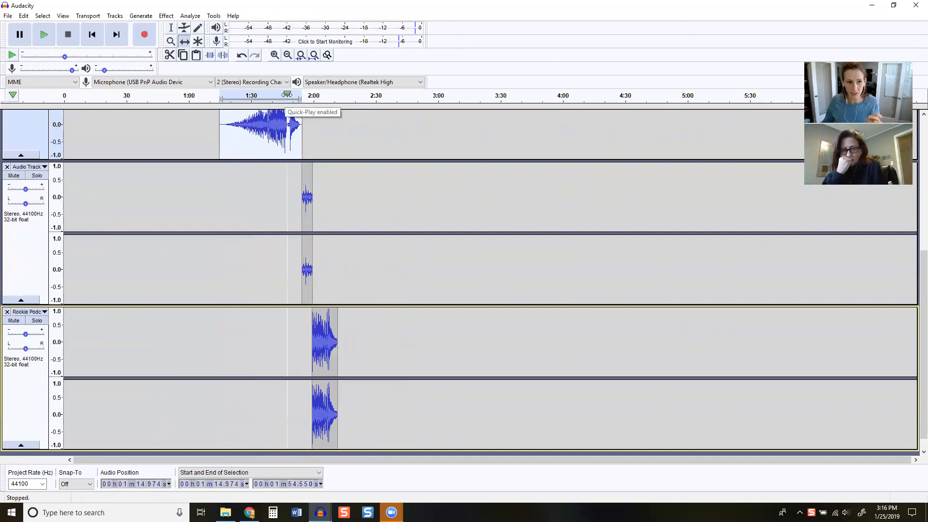
Listen to the transition from the music through the voice clip into the Sweeper from about 1:47 with the volume raised, and stop playback
left_click(287, 96)
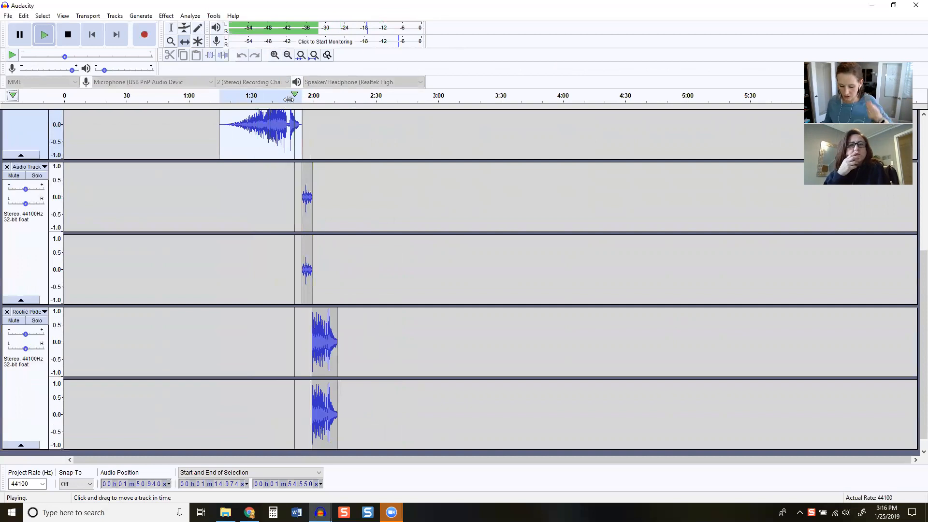
key("XF86AudioRaiseVolume")
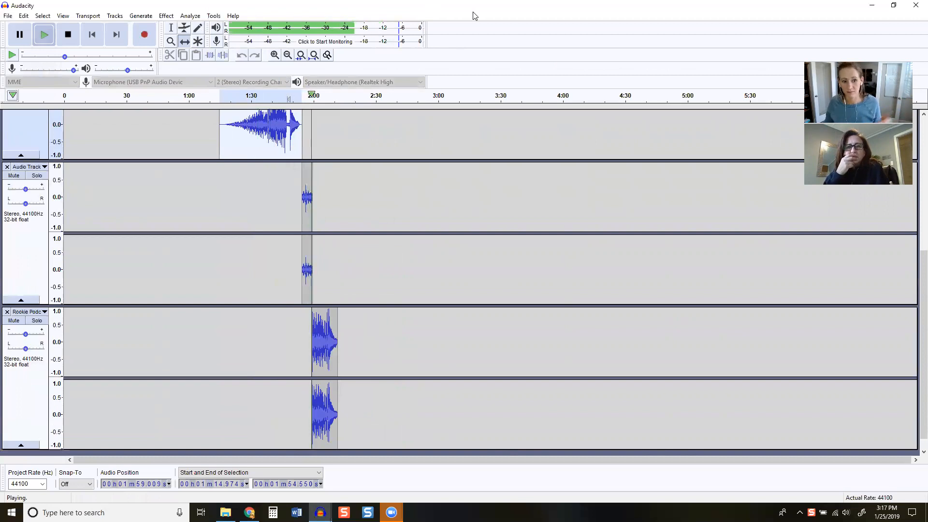
left_click(68, 35)
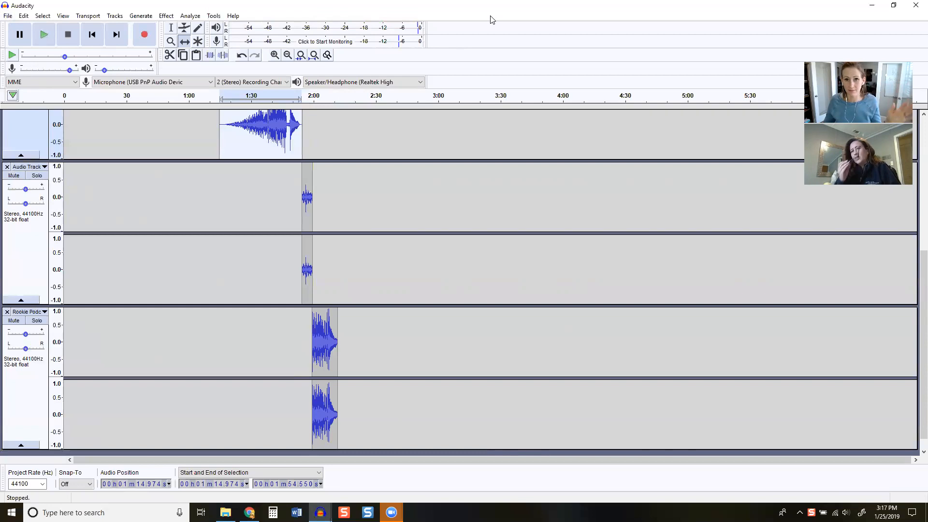
left_click(7, 17)
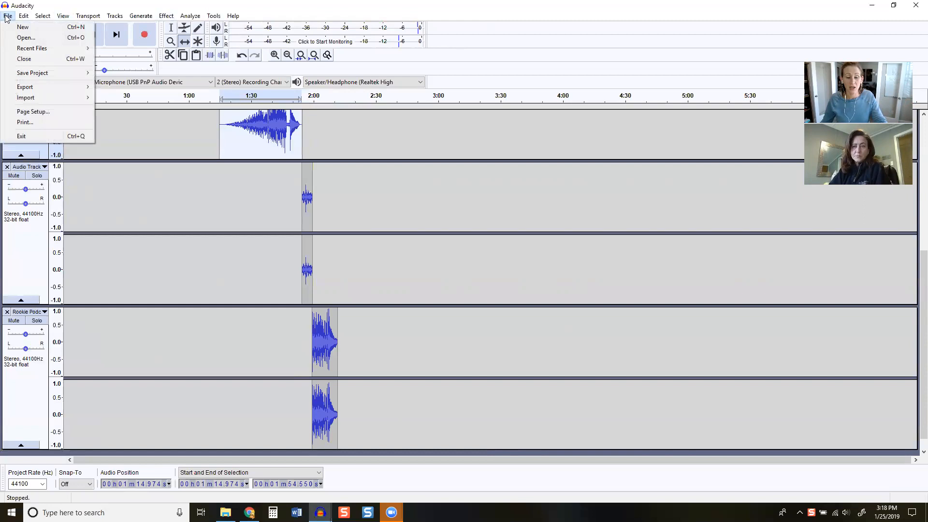
mouse_move(27, 88)
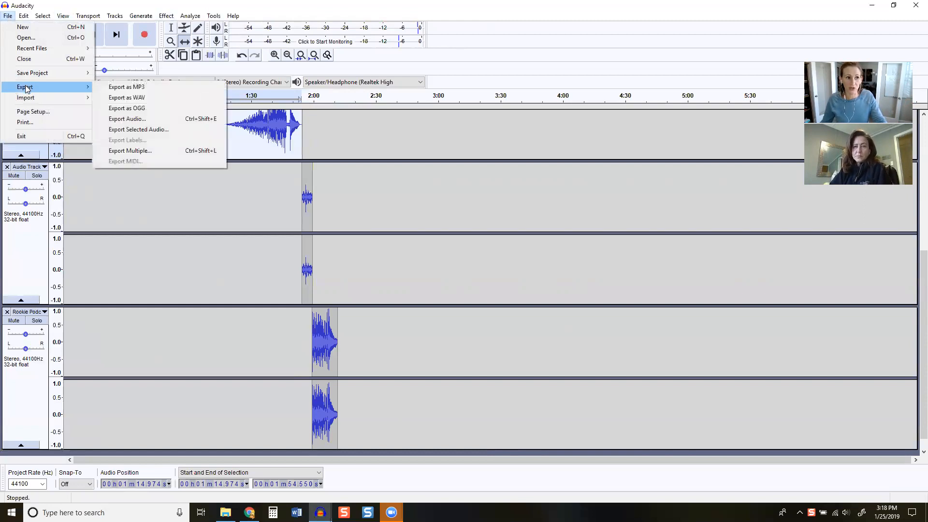
left_click(115, 87)
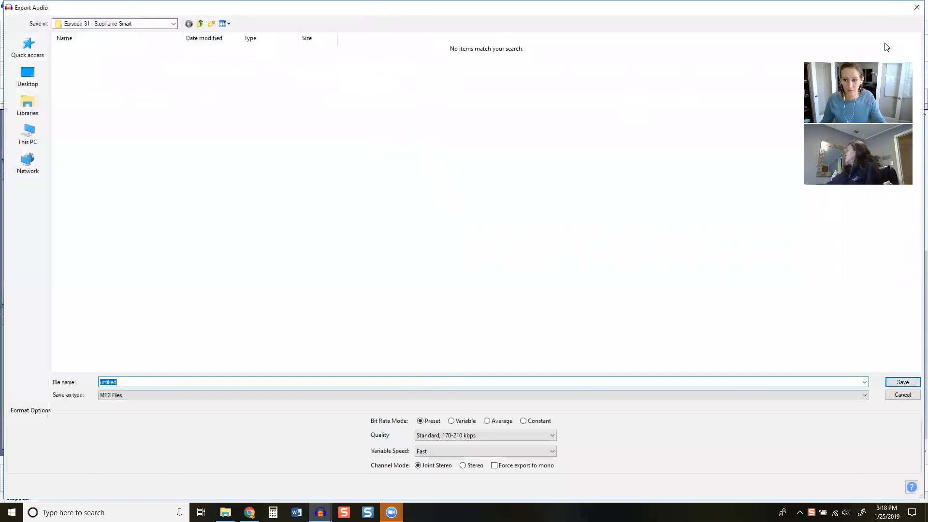
left_click(903, 395)
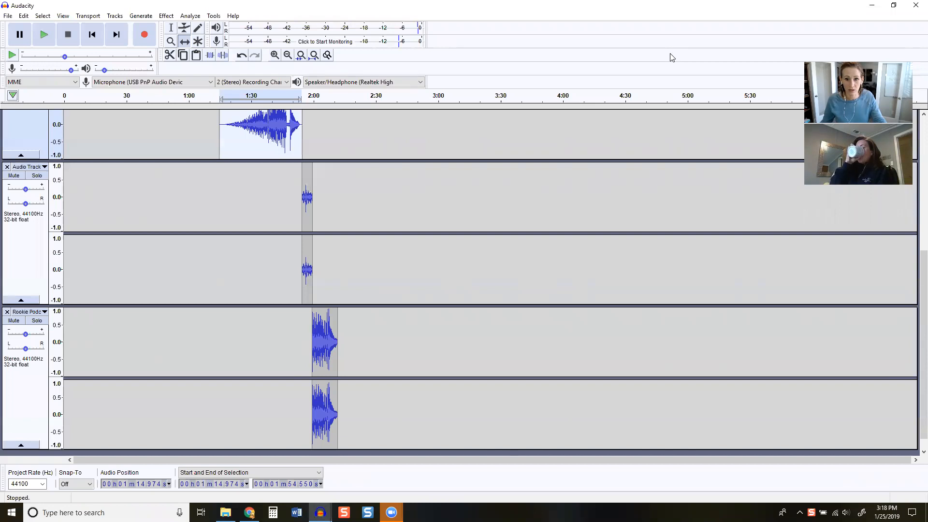
Switch to Chrome in a maximized window and show the open Audacity Plug-Ins page
left_click(871, 5)
left_click(249, 512)
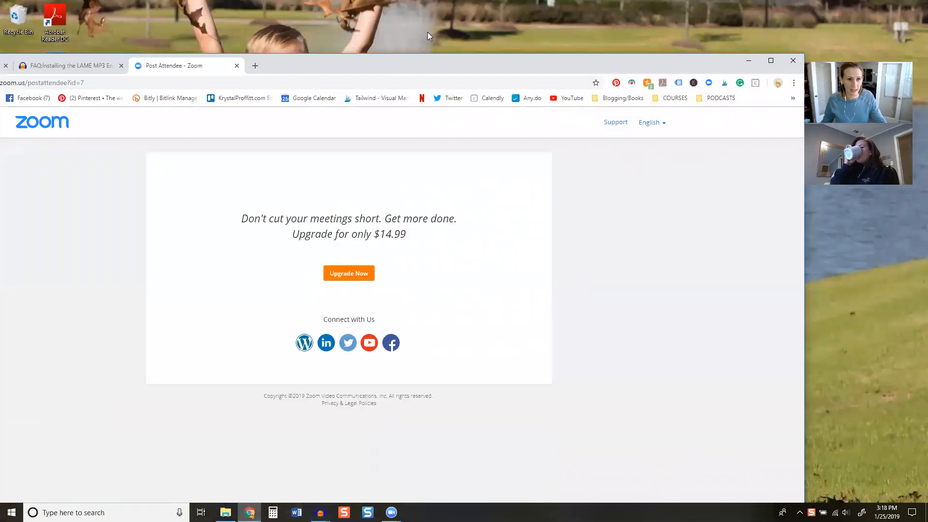
double_click(376, 66)
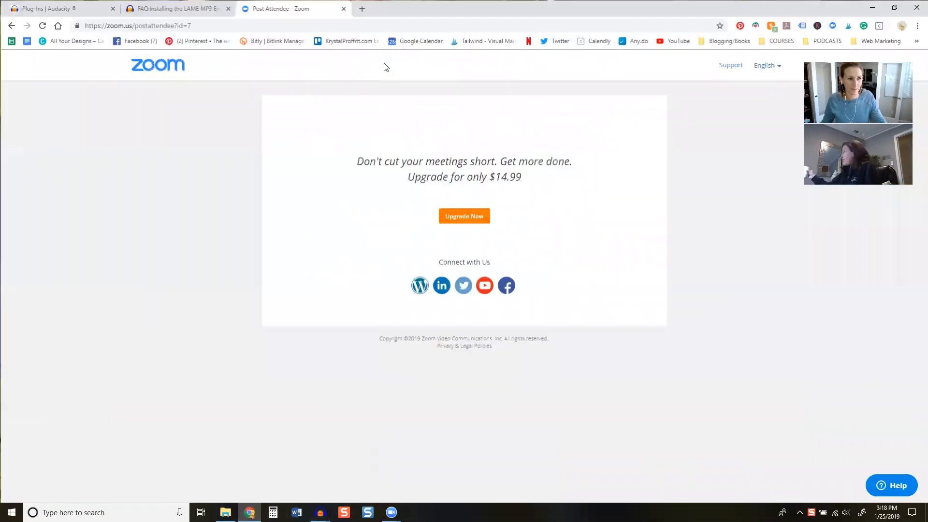
left_click(70, 13)
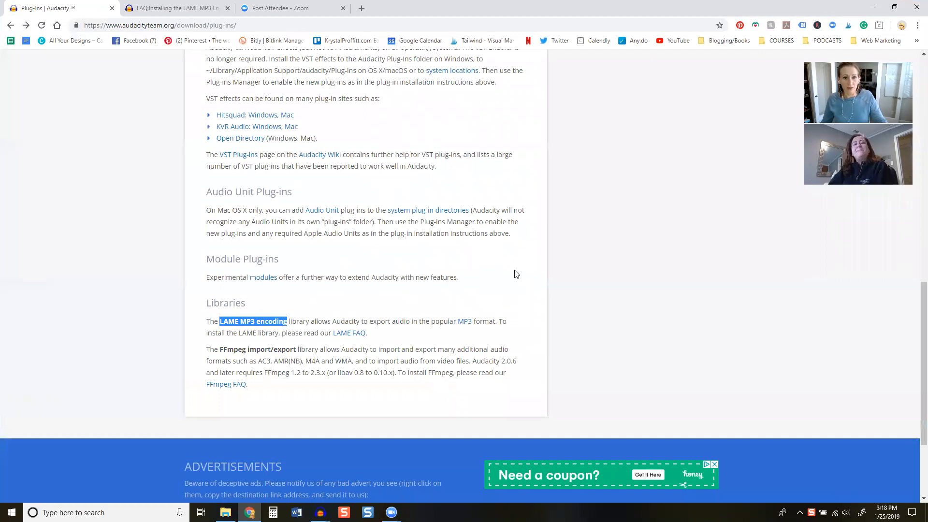
Review the Plug-Ins page from its start to the Libraries section and highlight the words "LAME MP3 encoding"
scroll(516, 274, "up", 13)
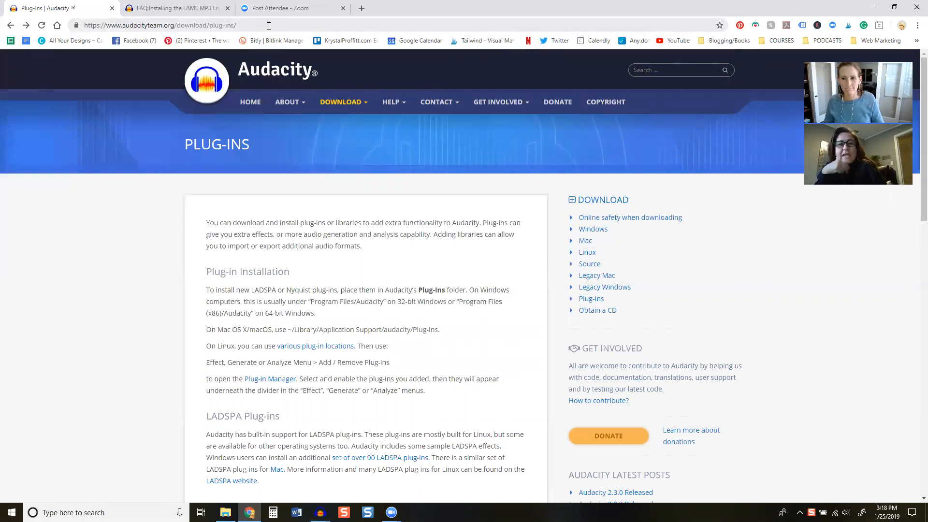
scroll(471, 217, "down", 1)
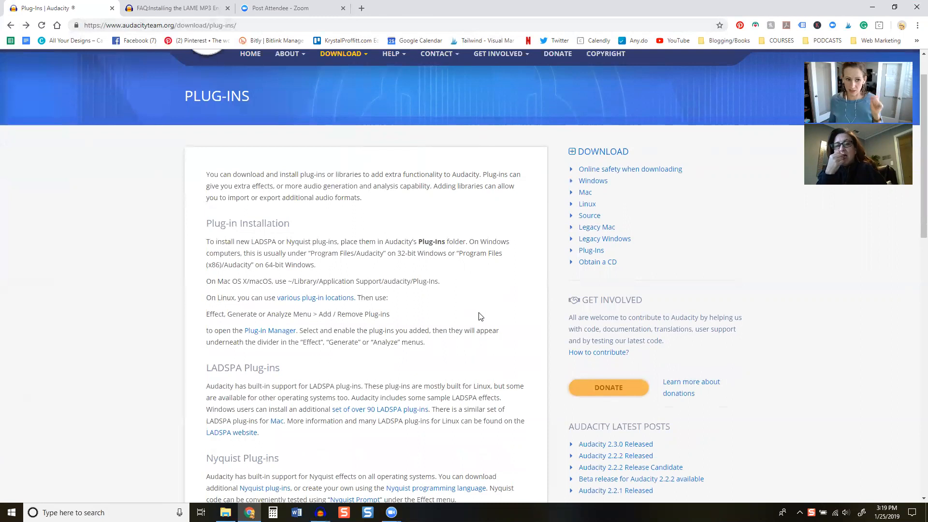
scroll(485, 292, "down", 5)
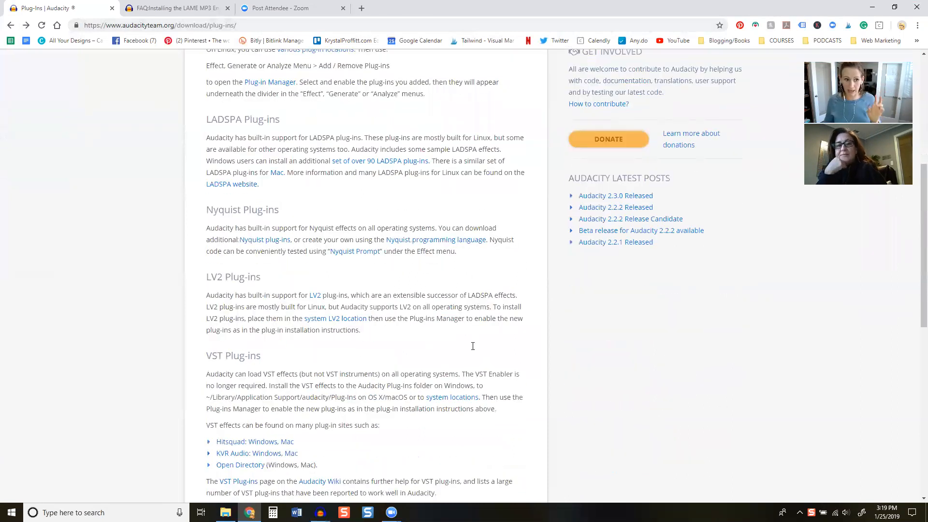
scroll(472, 346, "down", 7)
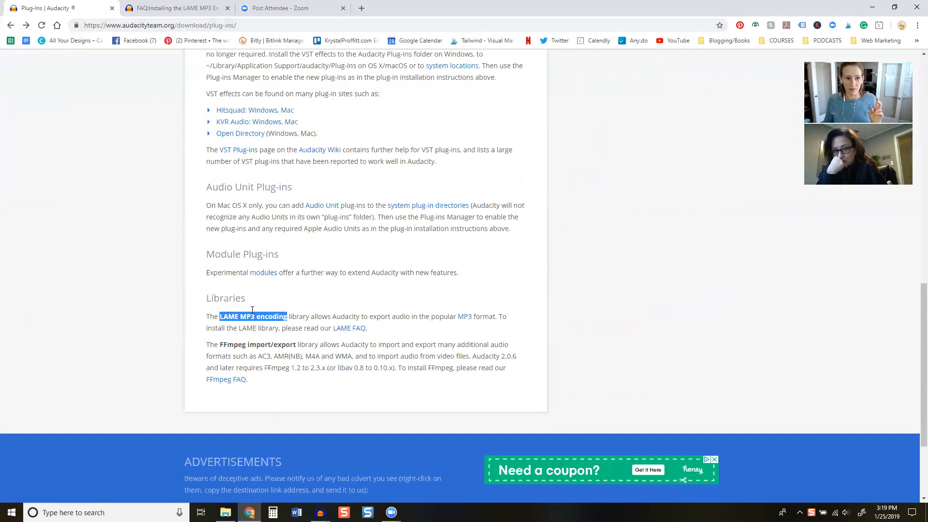
left_click(230, 318)
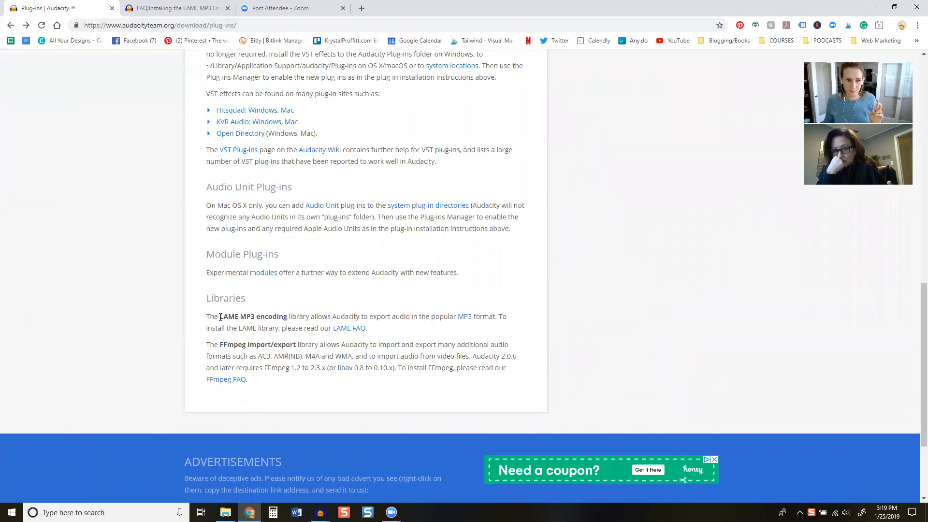
left_click_drag(220, 316, 287, 314)
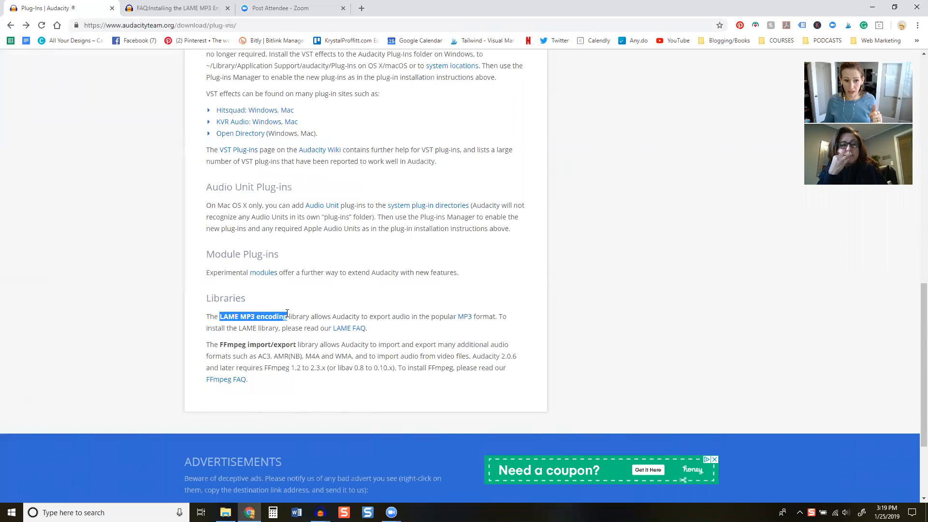
left_click(431, 327)
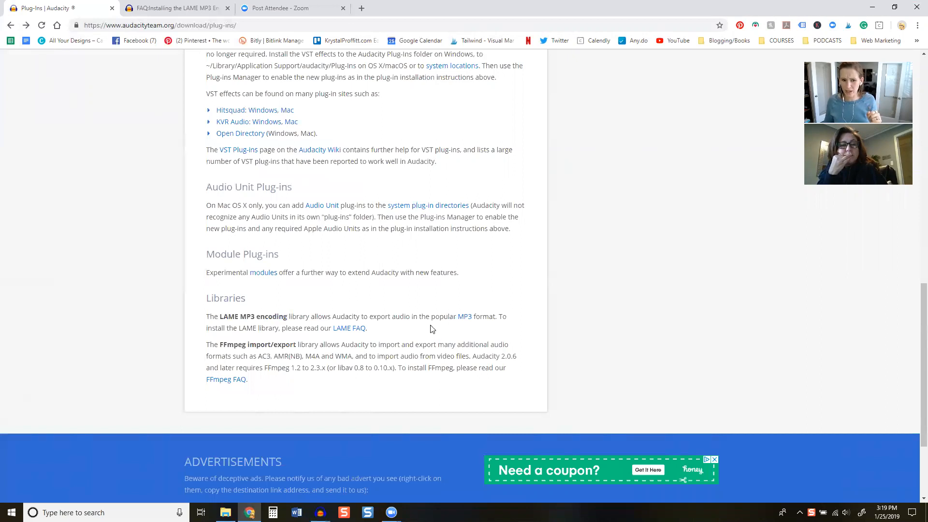
Open the LAME FAQ from the Libraries section and compare it with the already open page on installing the LAME MP3 encoder
left_click(353, 329)
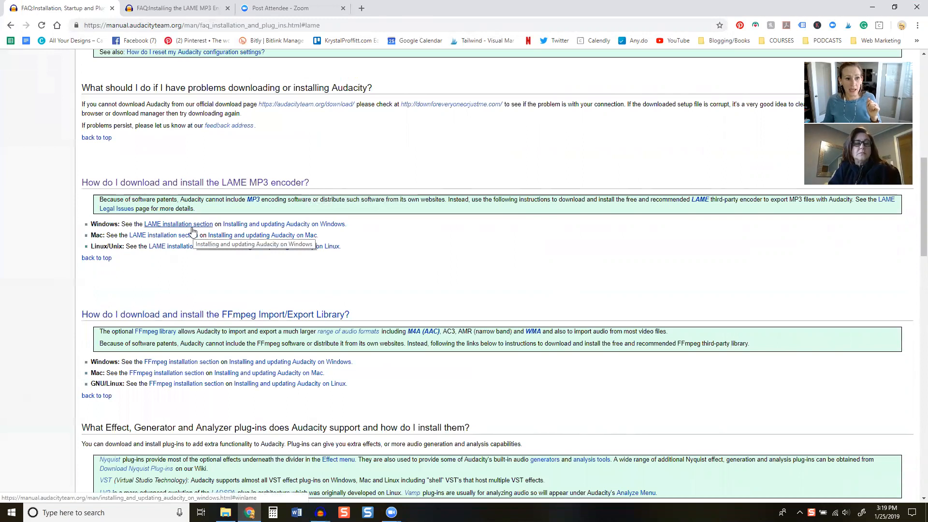
left_click(160, 10)
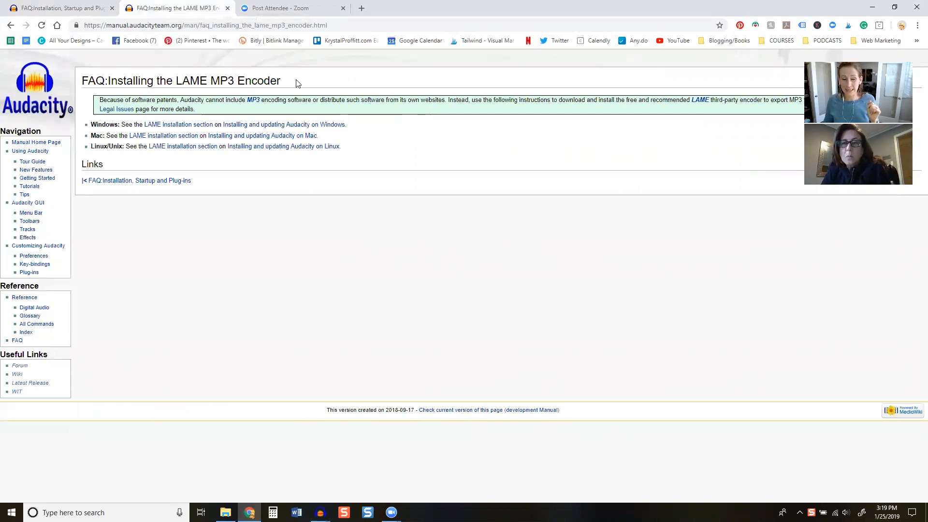
left_click(92, 11)
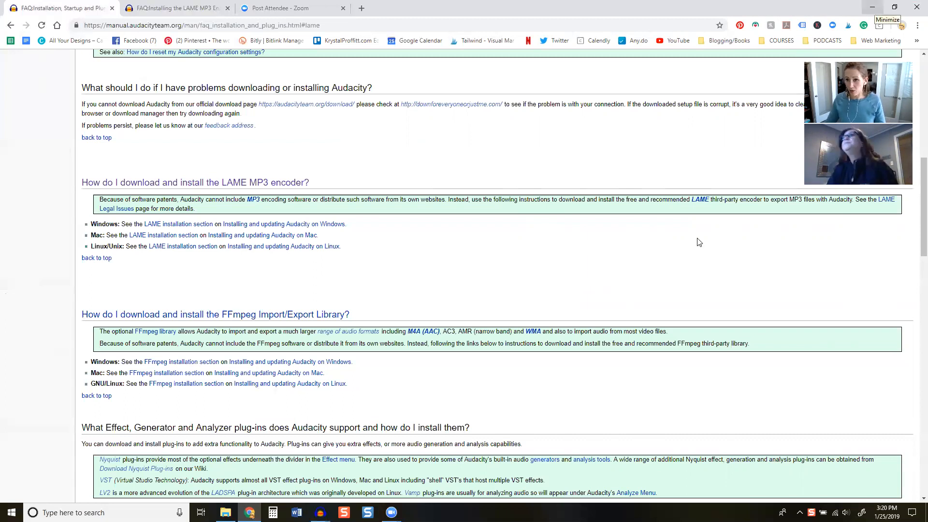
Put the browser away and switch back to the Audacity window containing the podcast tracks, maximized
left_click(872, 7)
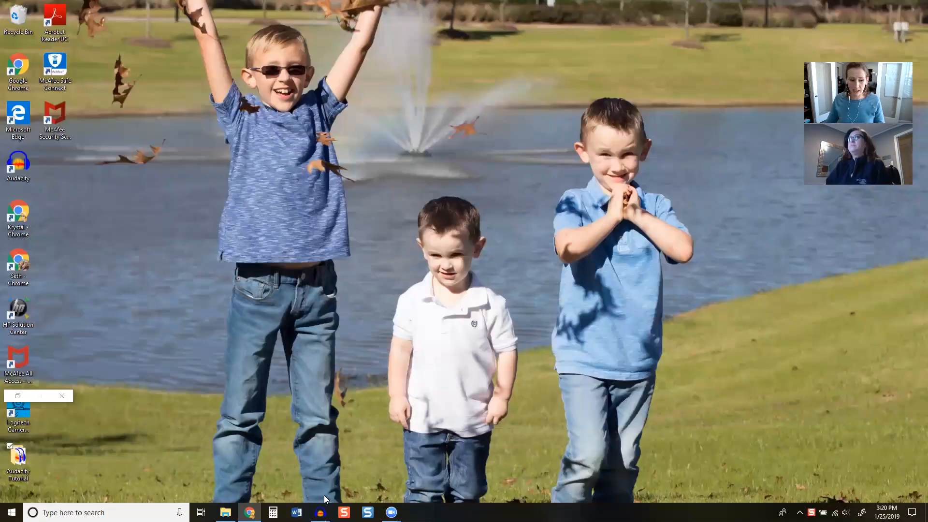
mouse_move(316, 505)
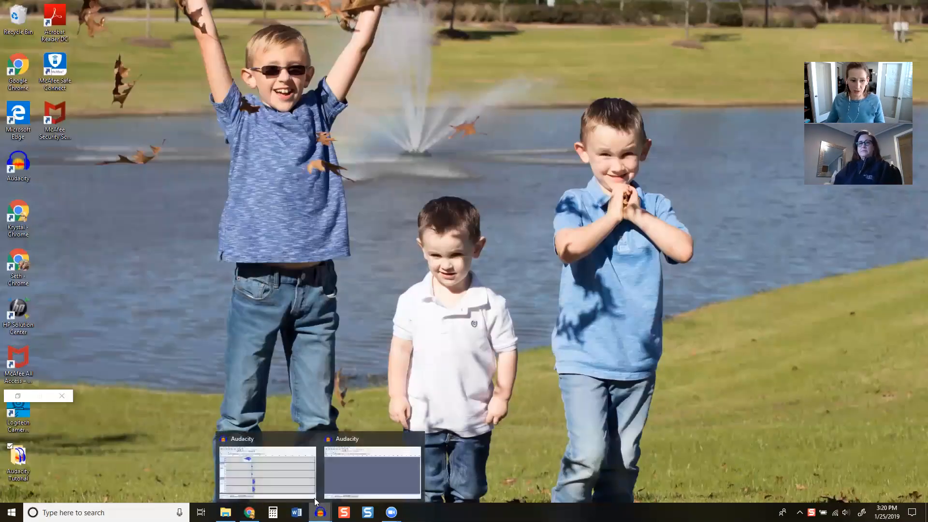
left_click(299, 465)
double_click(386, 72)
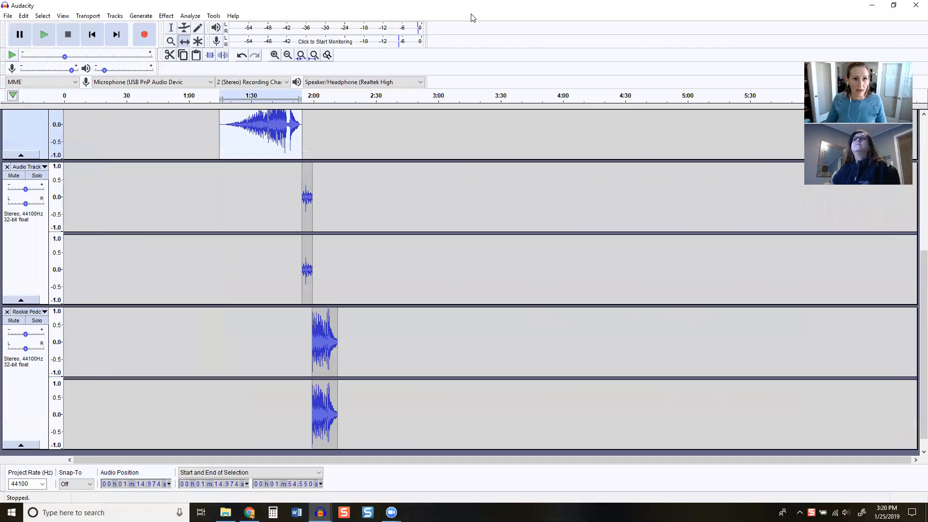
Save an MP3 export named "Test Clip" to the desktop's Audacity Tutorial folder and move the metadata tags dialog higher up
left_click(8, 16)
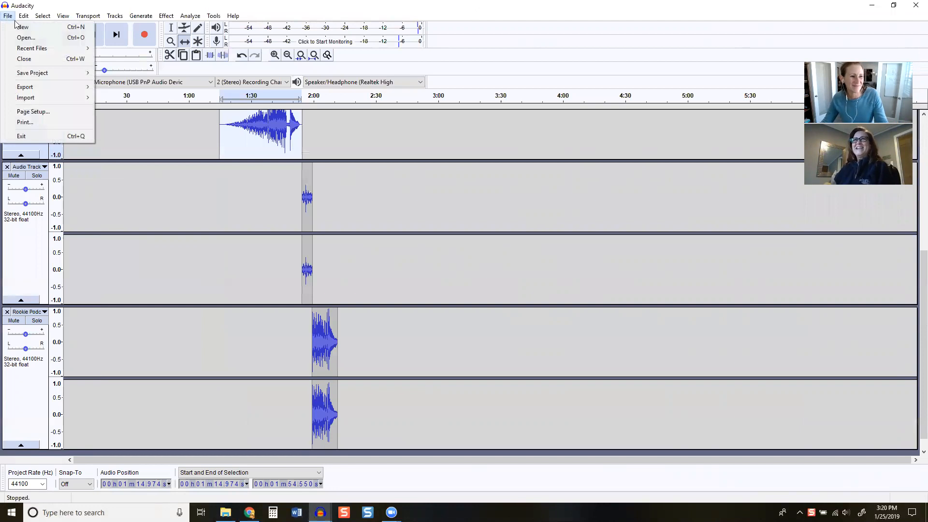
mouse_move(56, 86)
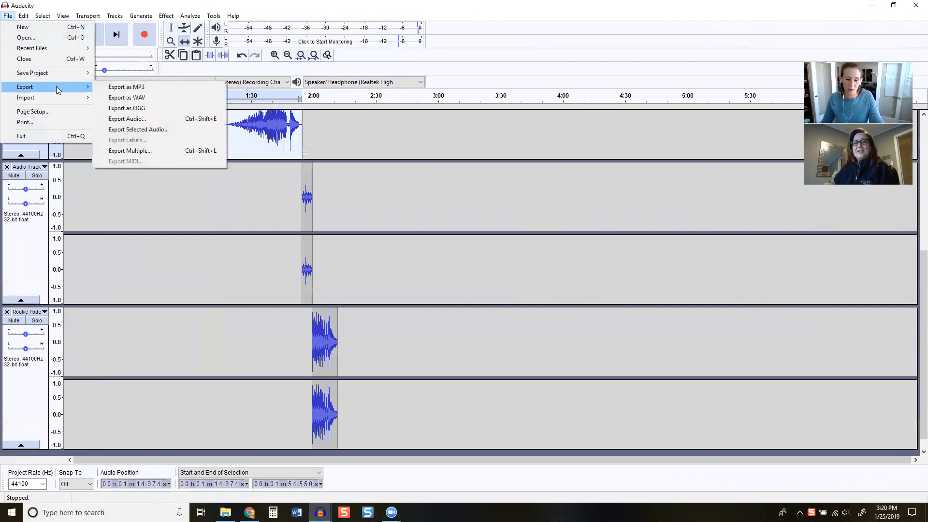
left_click(124, 89)
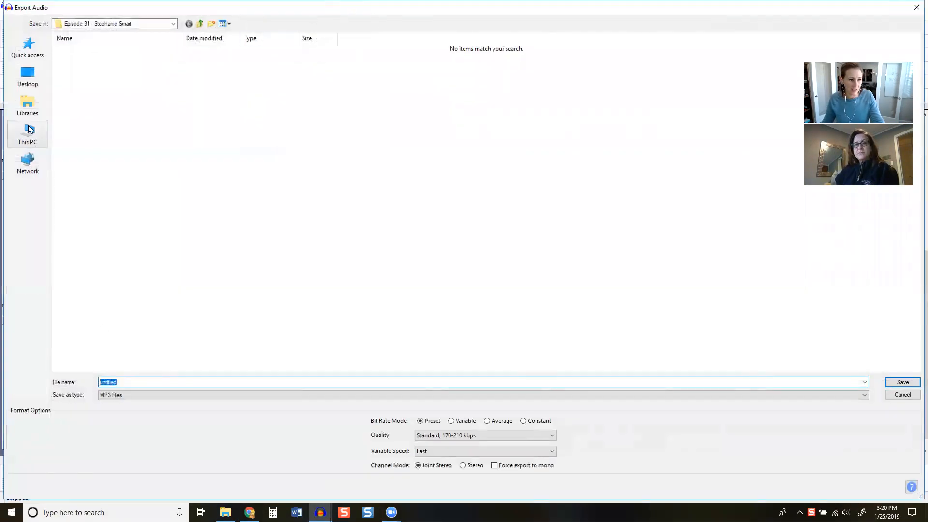
left_click(27, 74)
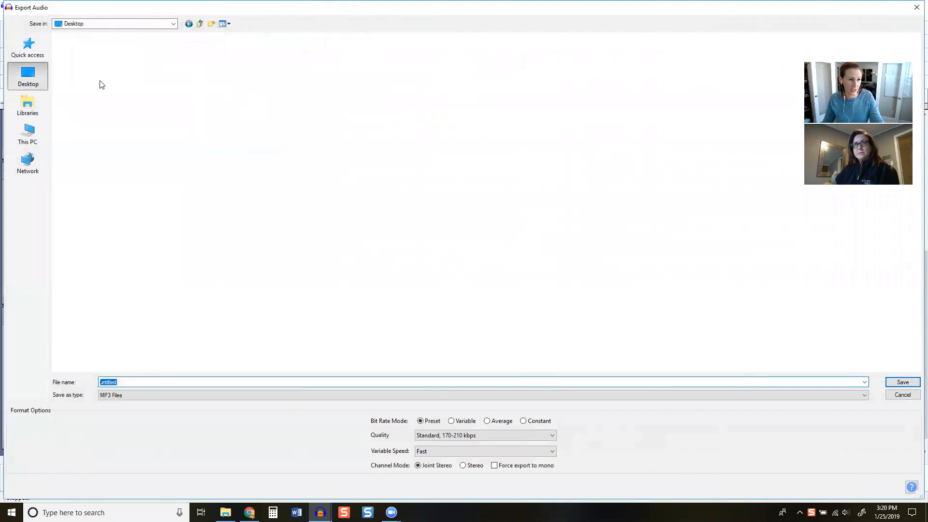
double_click(717, 50)
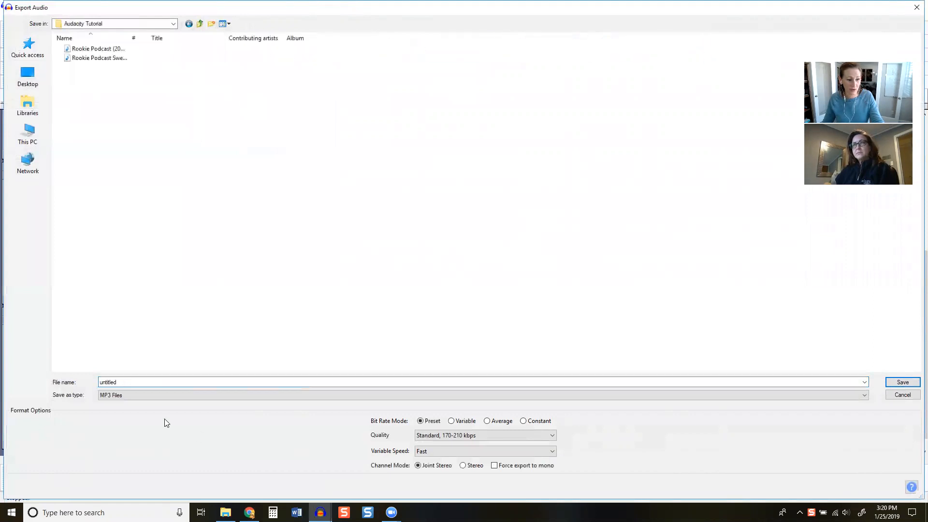
double_click(132, 380)
type("Test Clip")
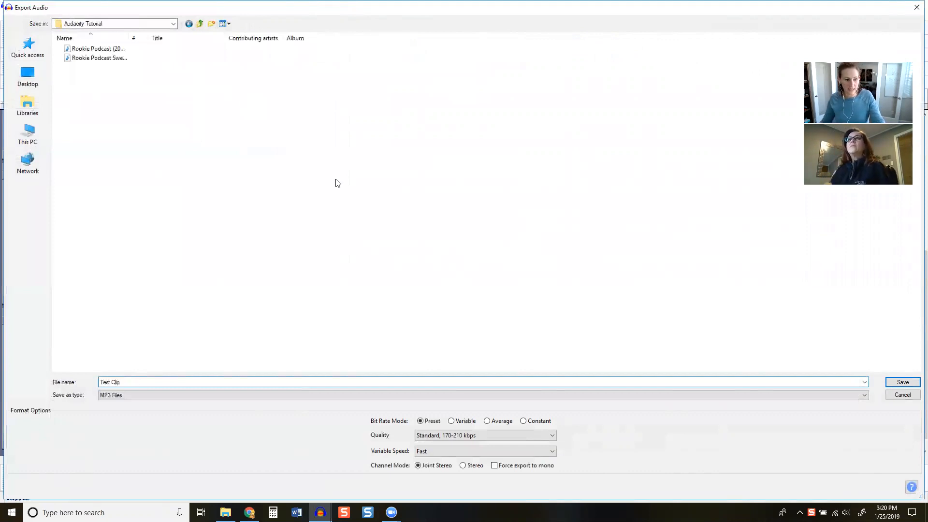
key("Tab")
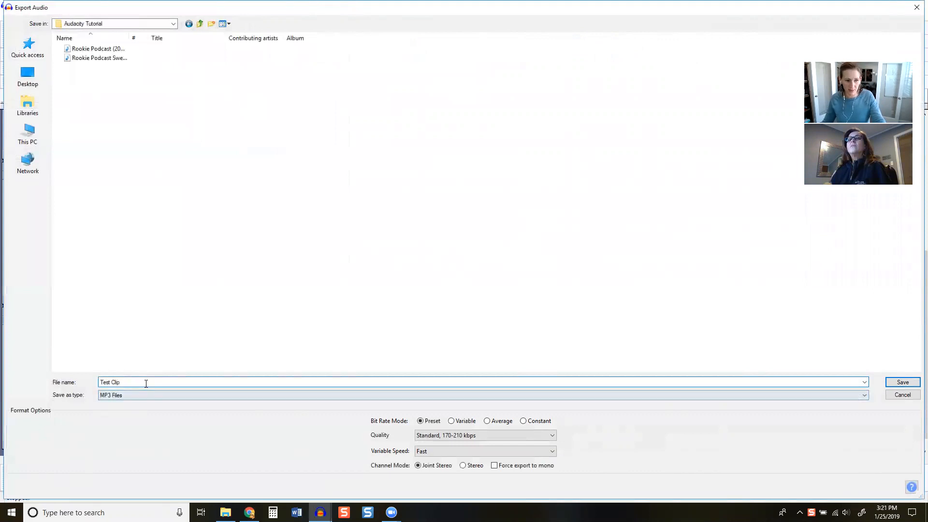
key("Return")
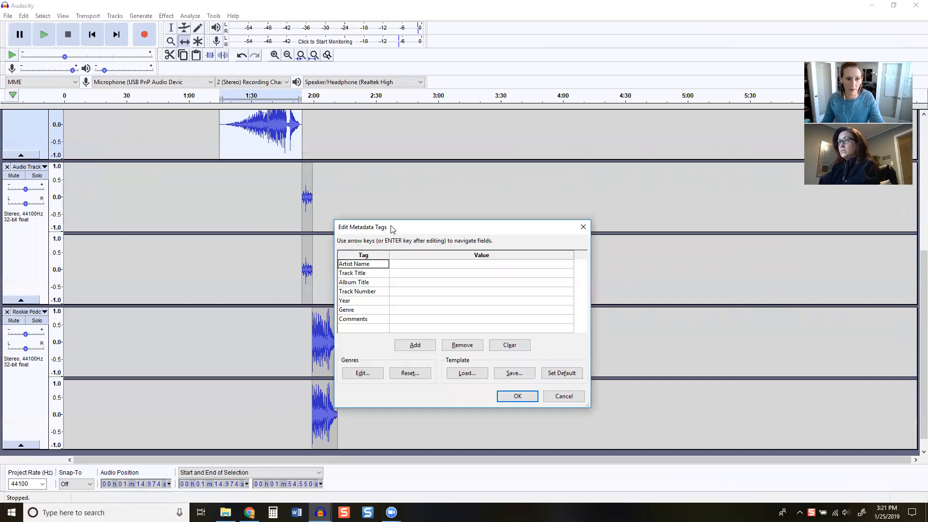
left_click_drag(407, 227, 457, 153)
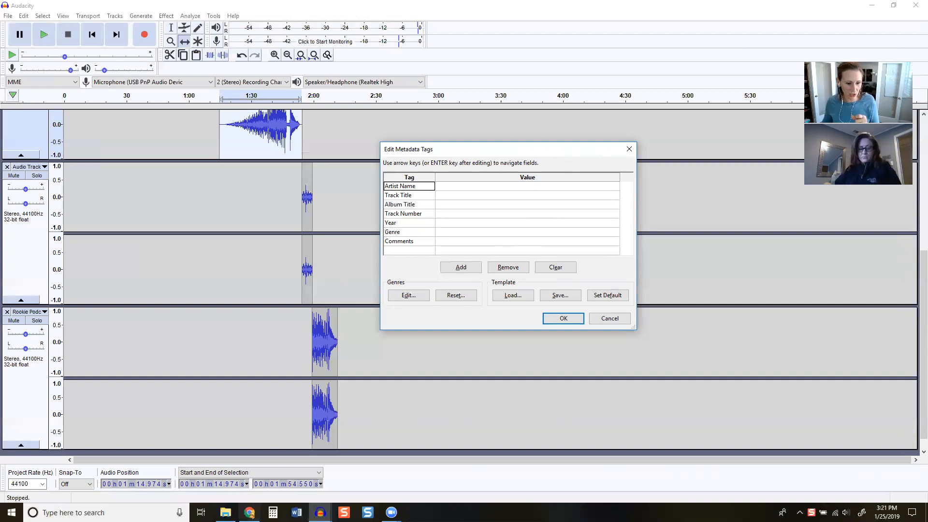
Switch to File Explorer and browse through the C: drive's Users folder to the folder "The Rookie Life Podcast"
left_click(225, 512)
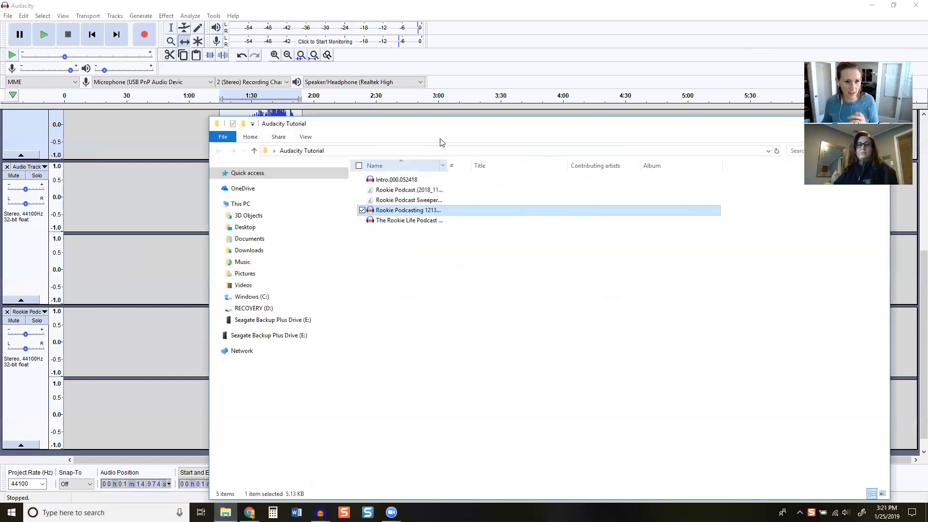
left_click(251, 296)
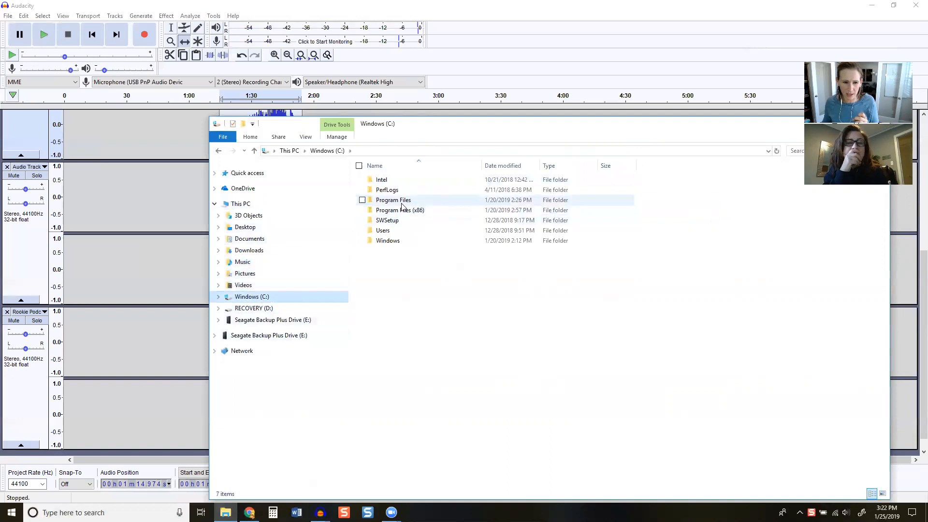
double_click(382, 230)
double_click(399, 184)
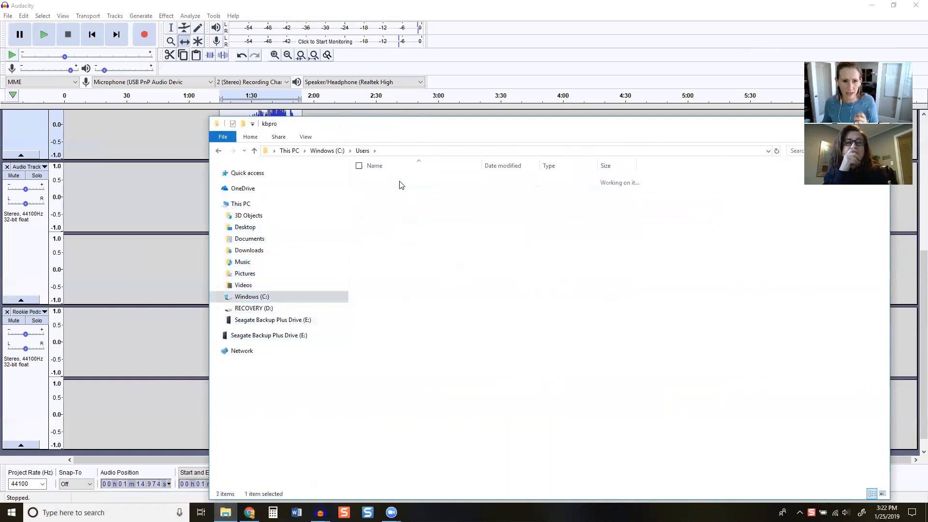
double_click(391, 333)
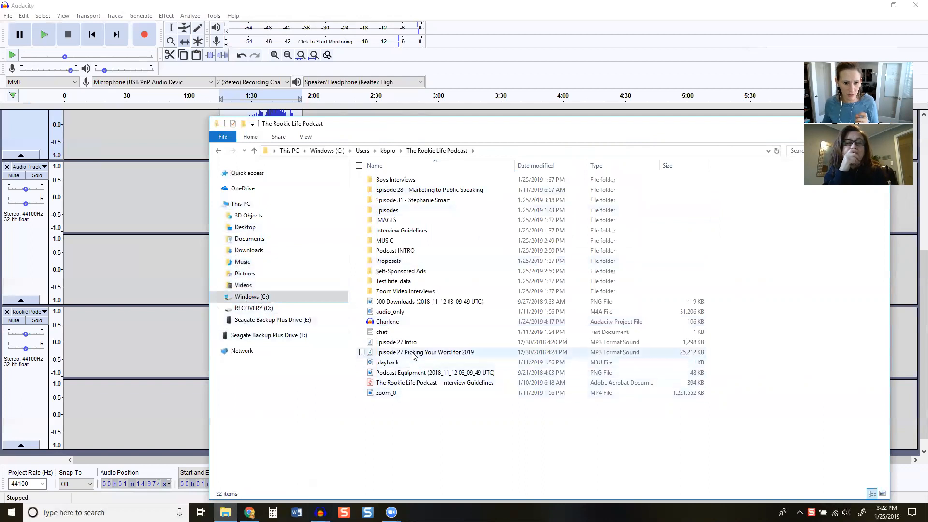
Open the "playback" M3U file with Windows Media Player, pause the recording and close the player
double_click(406, 365)
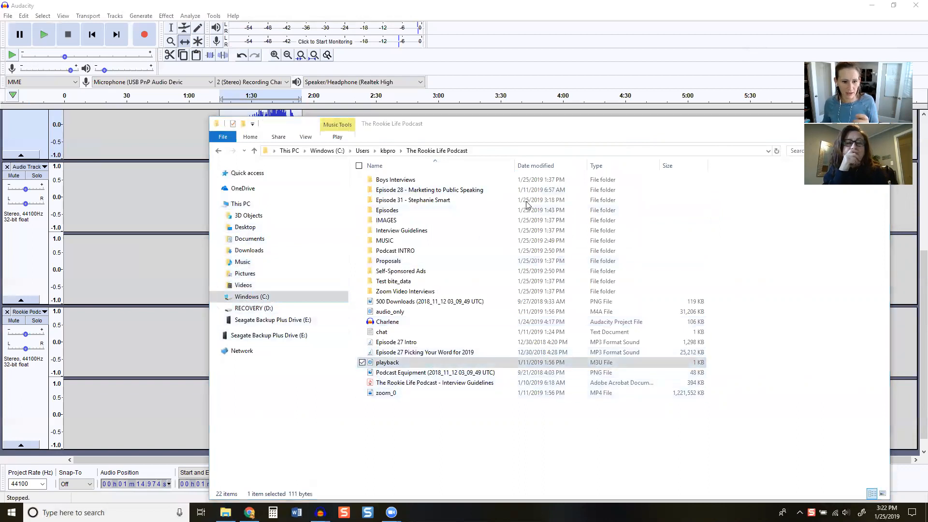
left_click(445, 263)
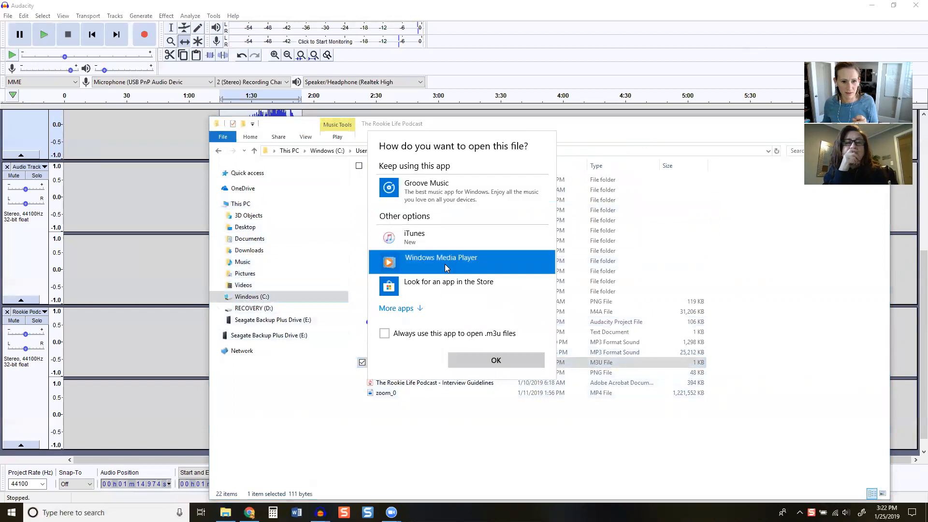
left_click(505, 368)
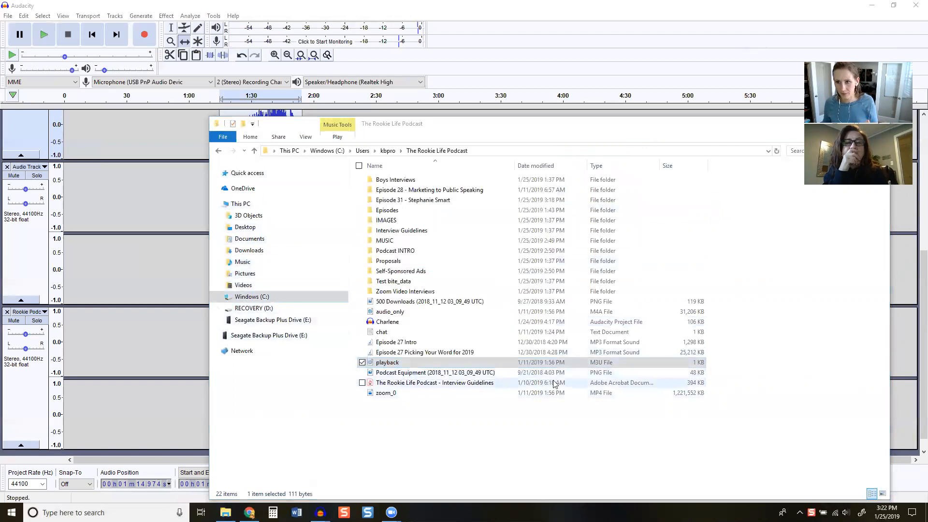
left_click(176, 60)
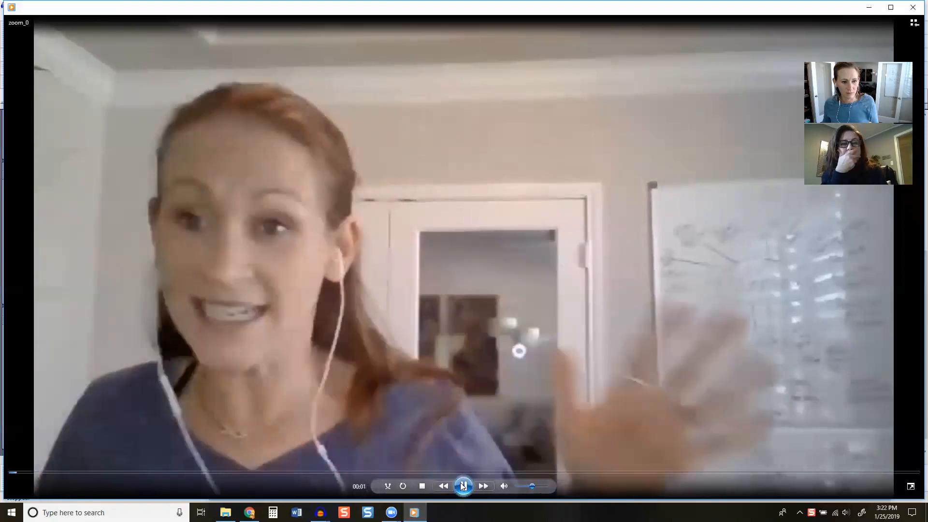
left_click(461, 486)
left_click(913, 8)
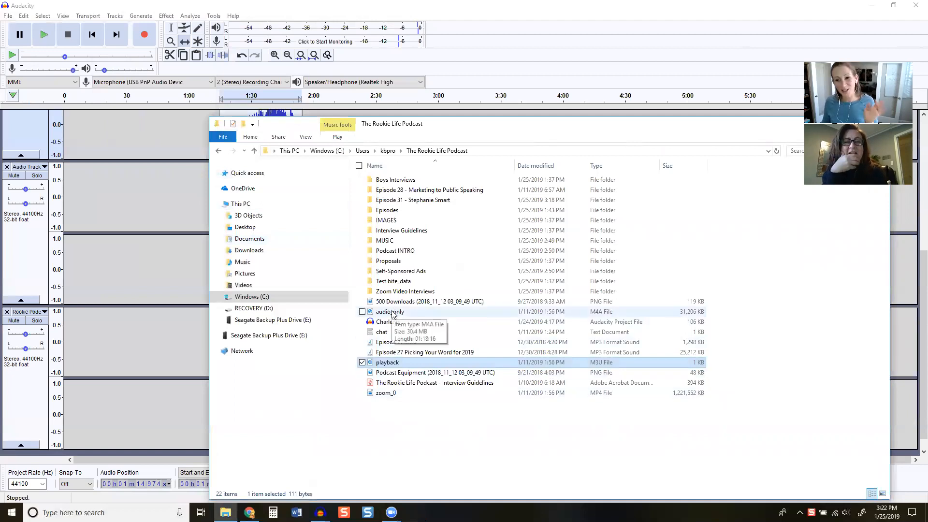
Open the "Episode 30 - Pinterest Strategy" folder inside the podcast's Episodes folder
left_click(397, 212)
double_click(397, 211)
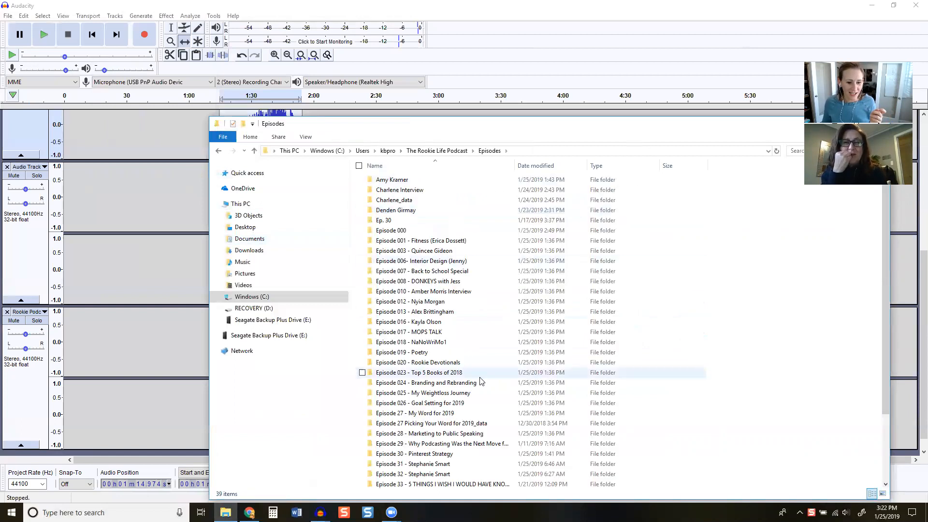
scroll(480, 381, "down", 3)
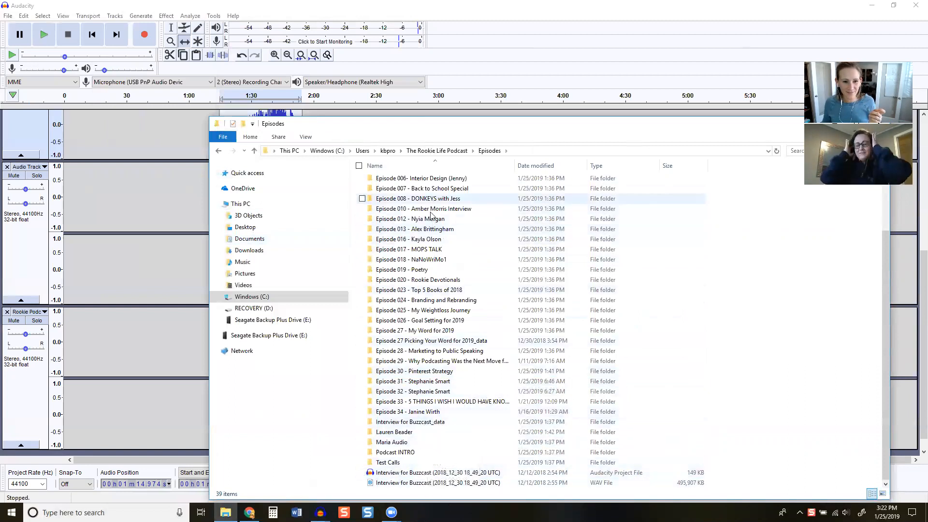
double_click(436, 372)
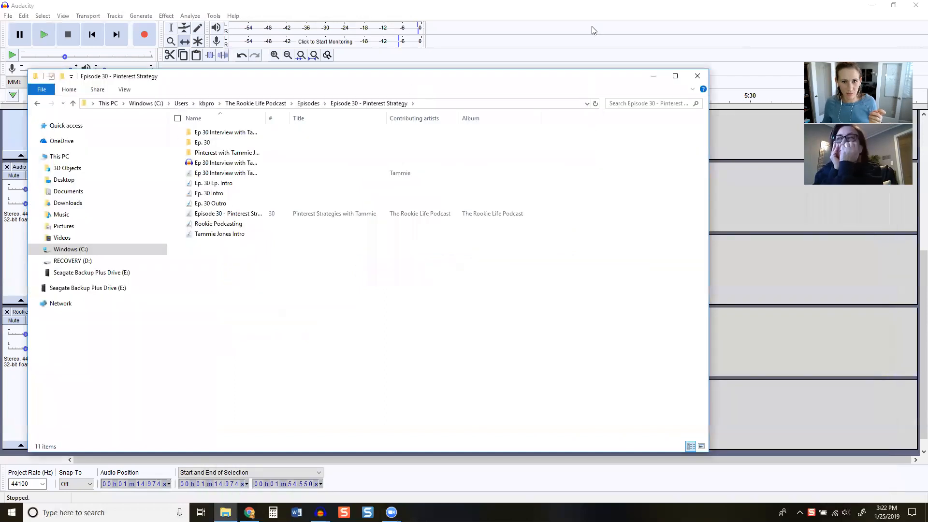
Arrange Audacity's metadata tags dialog and a narrowed File Explorer window side by side, with the episode folder in front
left_click(593, 28)
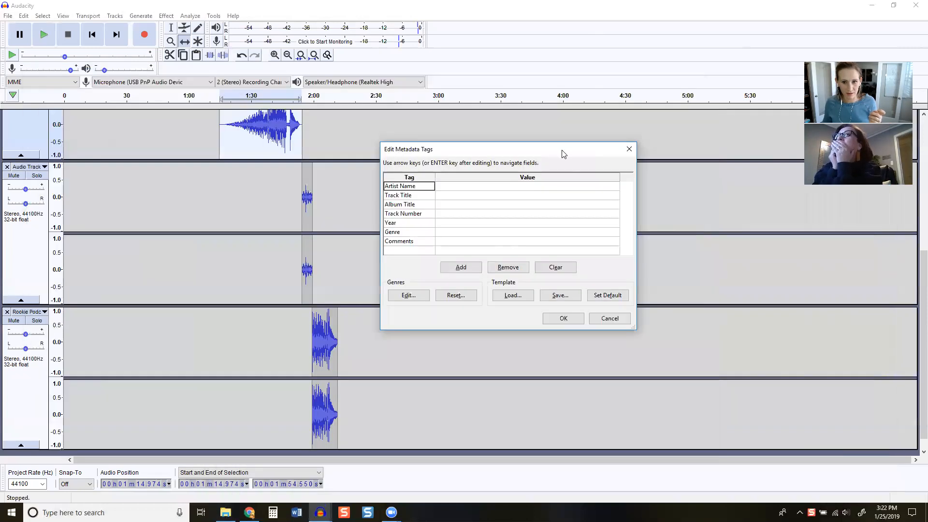
left_click_drag(562, 154, 821, 228)
left_click(226, 512)
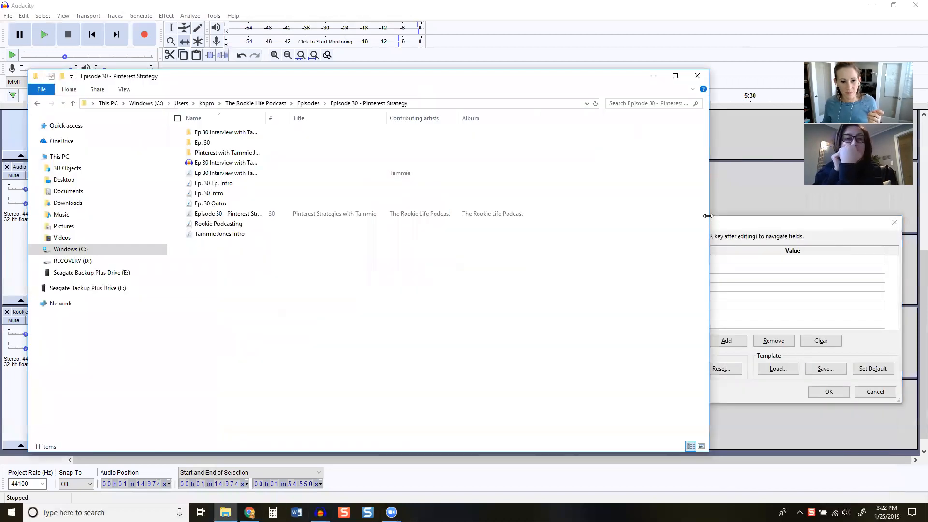
left_click_drag(708, 215, 544, 216)
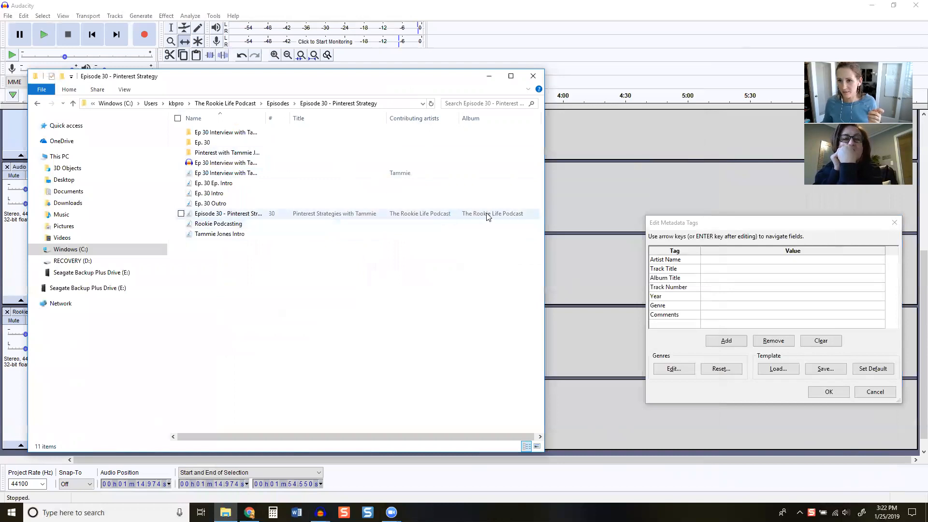
Play the tagged Episode 30 MP3 in Windows Media Player, enlarge the player, stop playback and go to the library
double_click(391, 216)
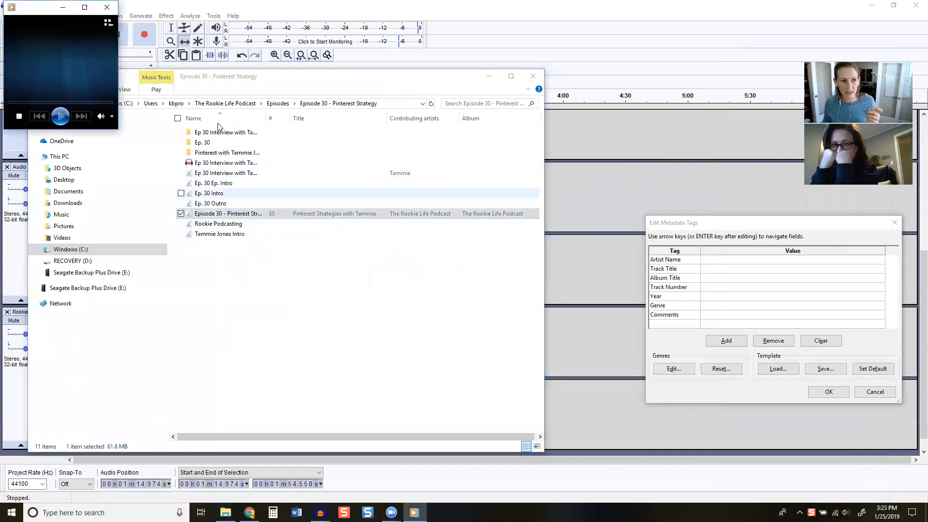
left_click_drag(58, 18, 179, 62)
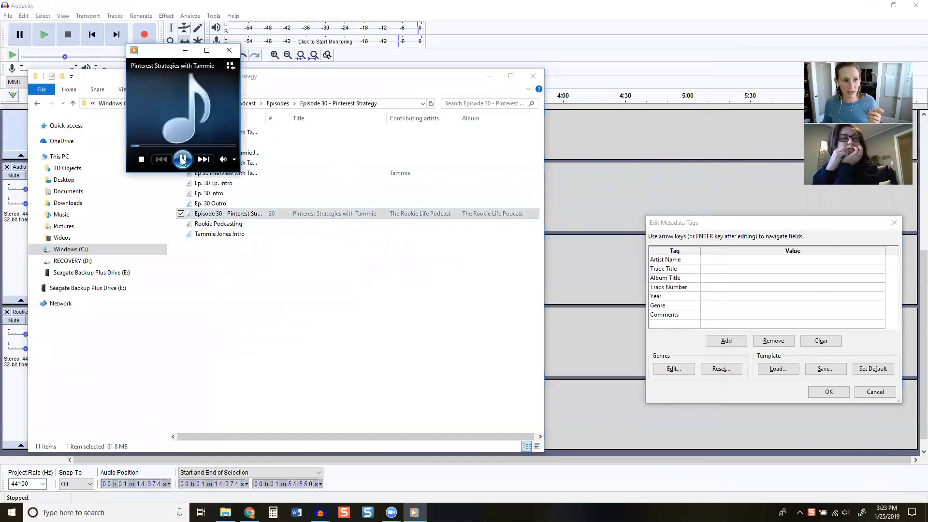
left_click(183, 160)
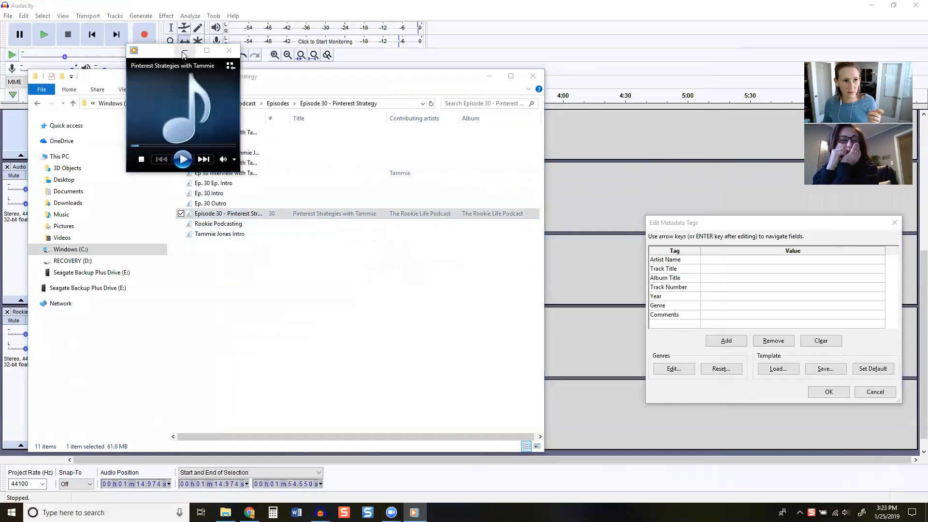
left_click(207, 51)
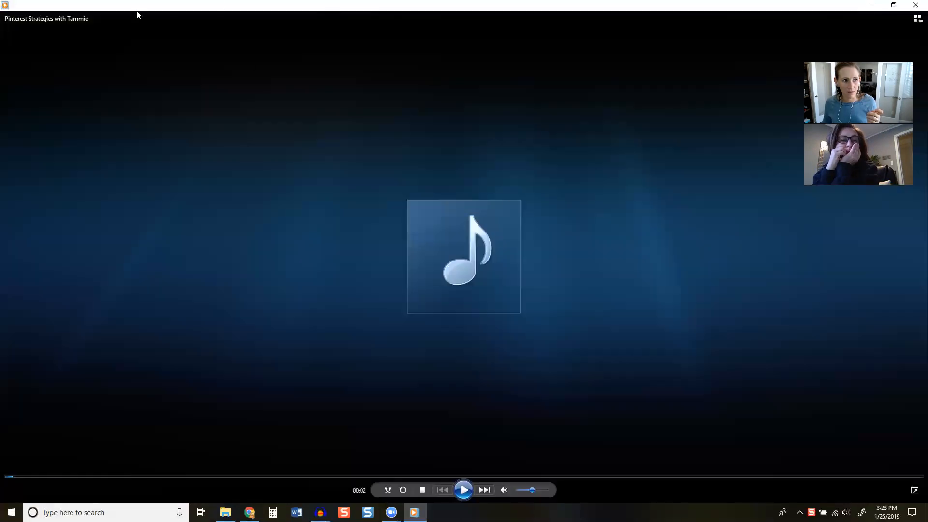
left_click(422, 489)
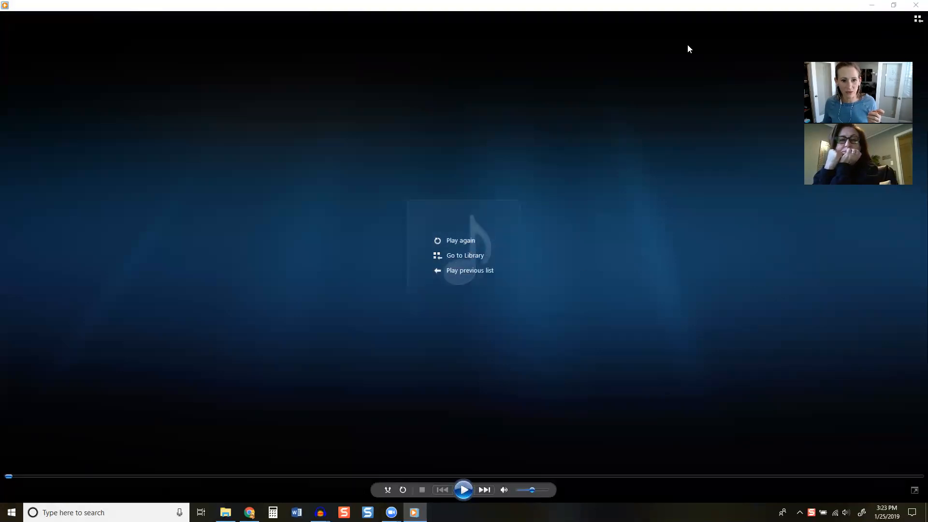
left_click(465, 256)
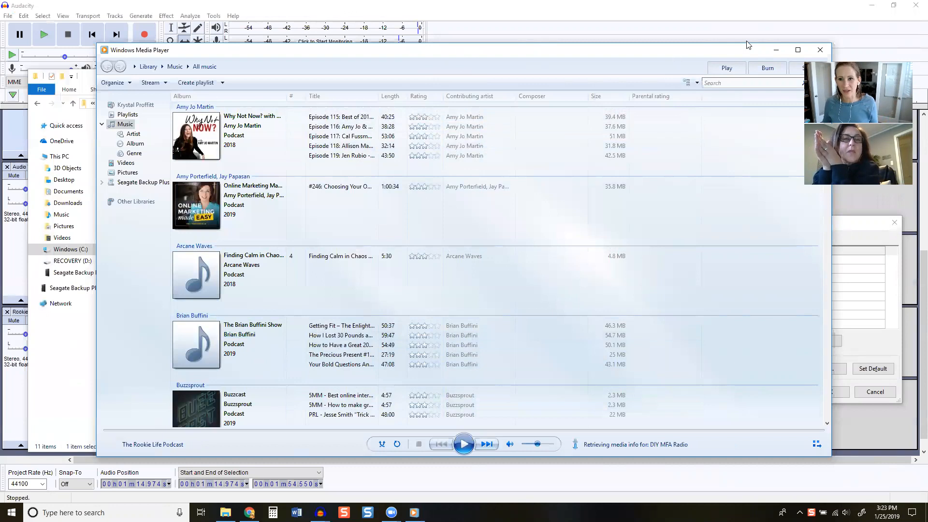
Bring Audacity's metadata tags dialog forward, then switch back to Windows Media Player and look over its podcast library
left_click(775, 51)
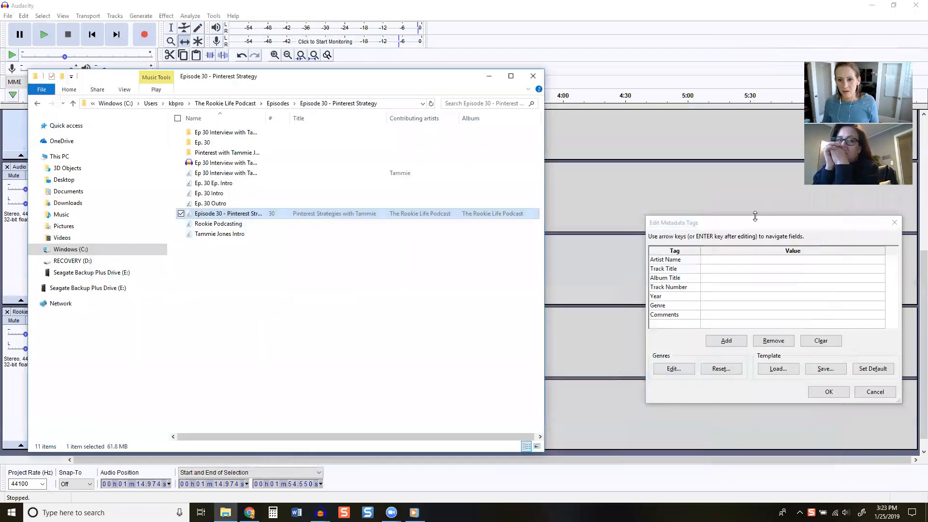
left_click(725, 211)
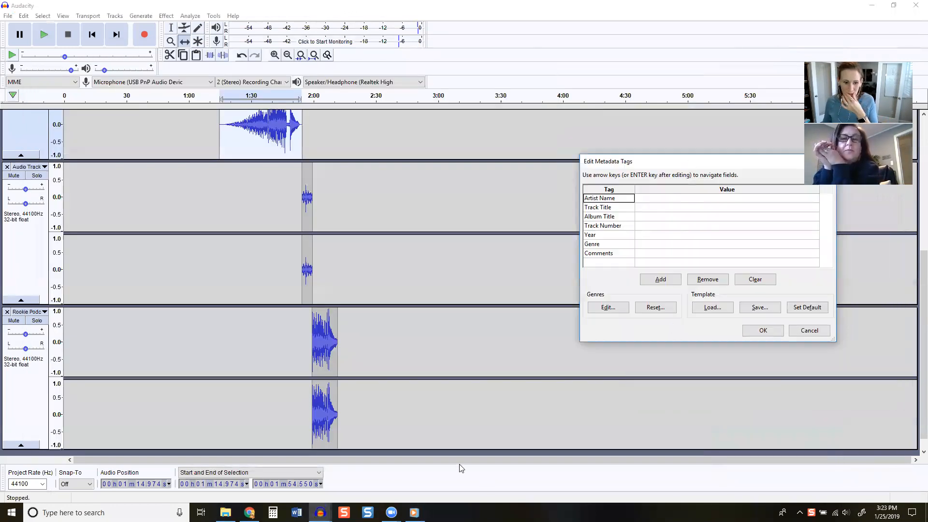
left_click(413, 512)
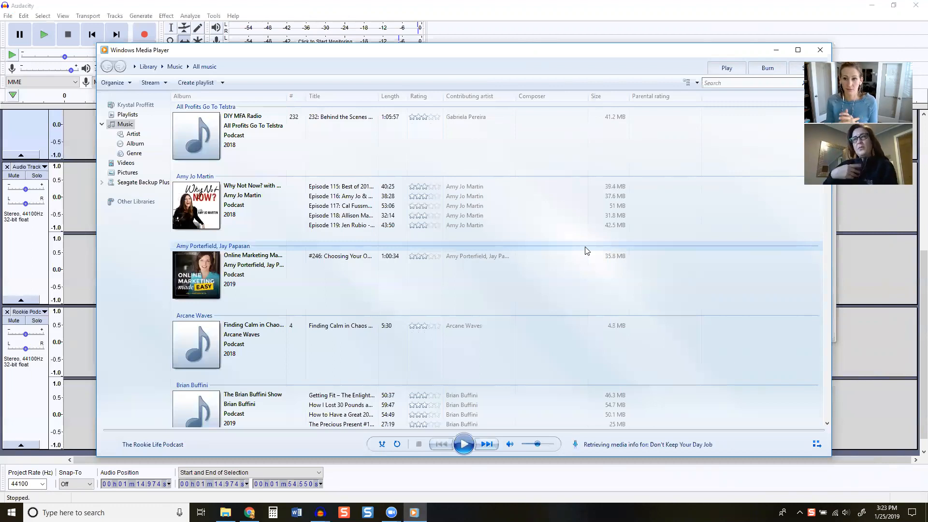
scroll(586, 250, "down", 2)
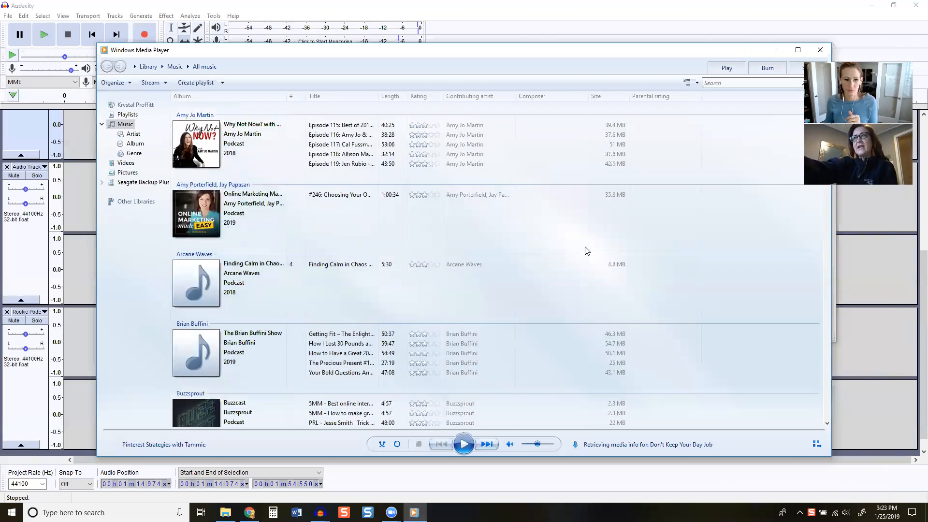
scroll(586, 250, "up", 2)
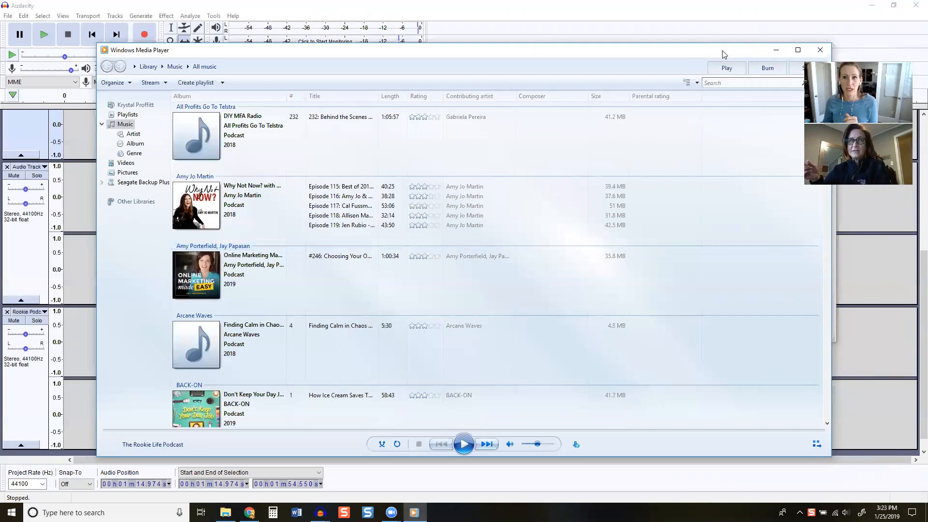
Widen the library's Album column for larger cover art and narrow and move the player window beside the metadata tags dialog
left_click_drag(717, 54, 634, 73)
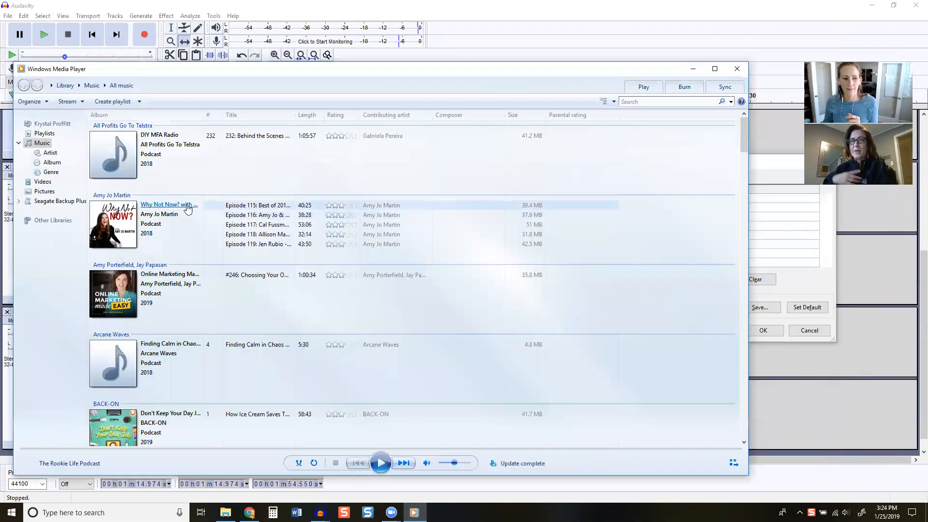
left_click_drag(203, 117, 288, 119)
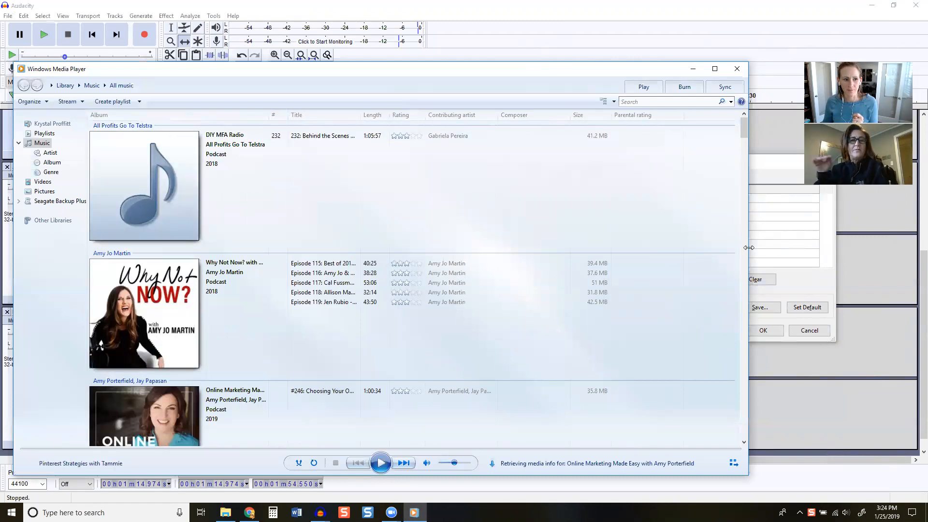
left_click_drag(748, 247, 583, 247)
left_click_drag(394, 74, 399, 35)
Browse the music library to the "The Rookie Life" podcast entries and examine their artist, album, title and track number
scroll(350, 288, "down", 10)
scroll(456, 263, "down", 15)
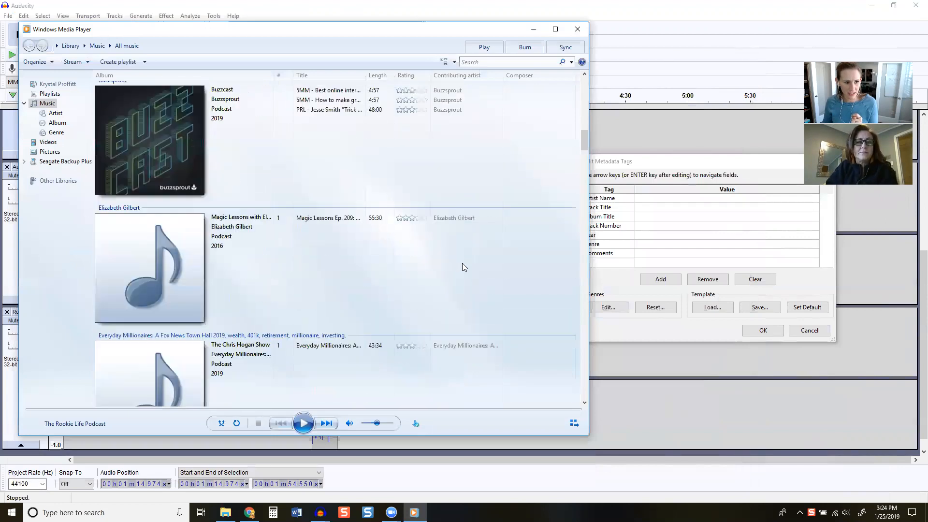
scroll(456, 259, "down", 15)
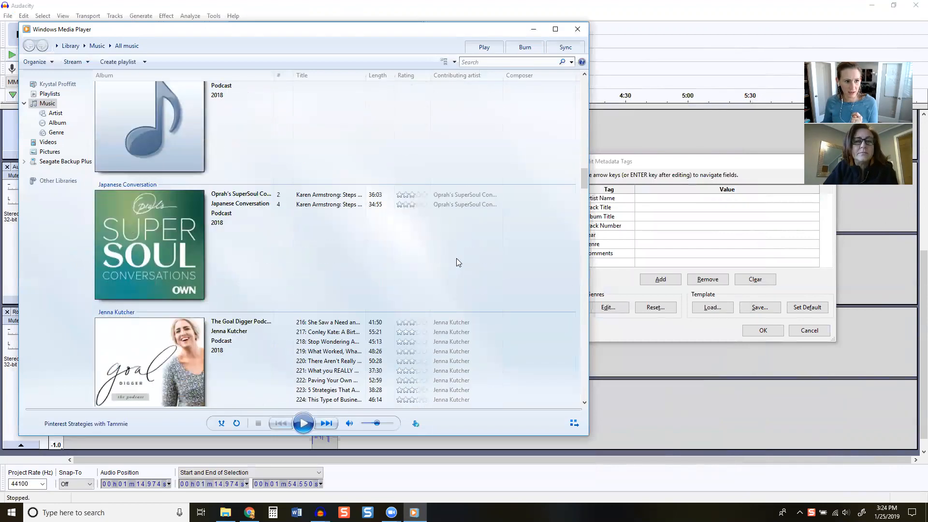
scroll(456, 258, "up", 1)
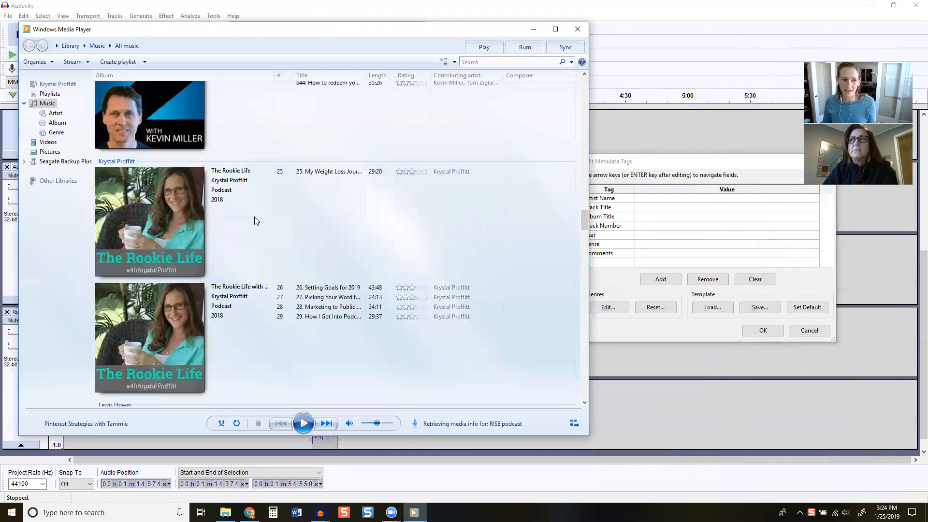
scroll(237, 290, "up", 3)
scroll(245, 285, "down", 5)
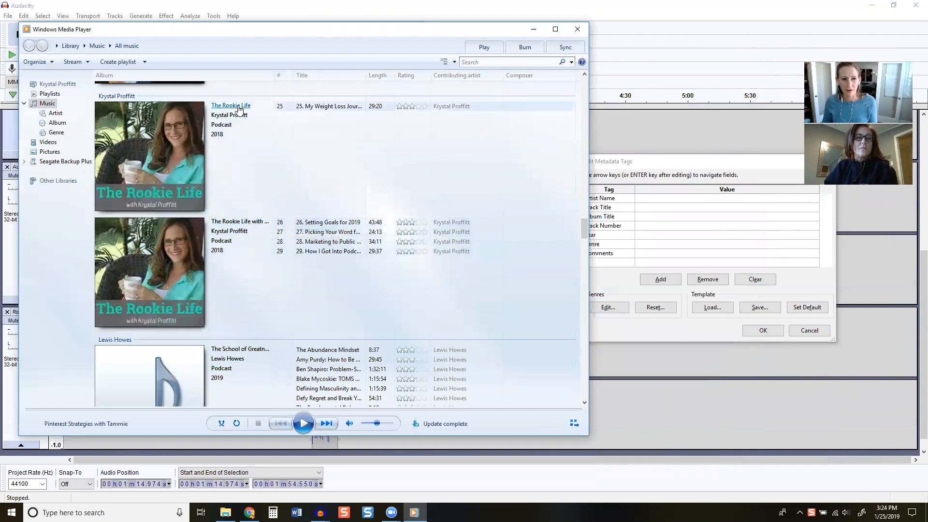
Switch back to Audacity's metadata tags dialog and set the Artist Name to "The Rookie Life Podcast"
left_click(654, 167)
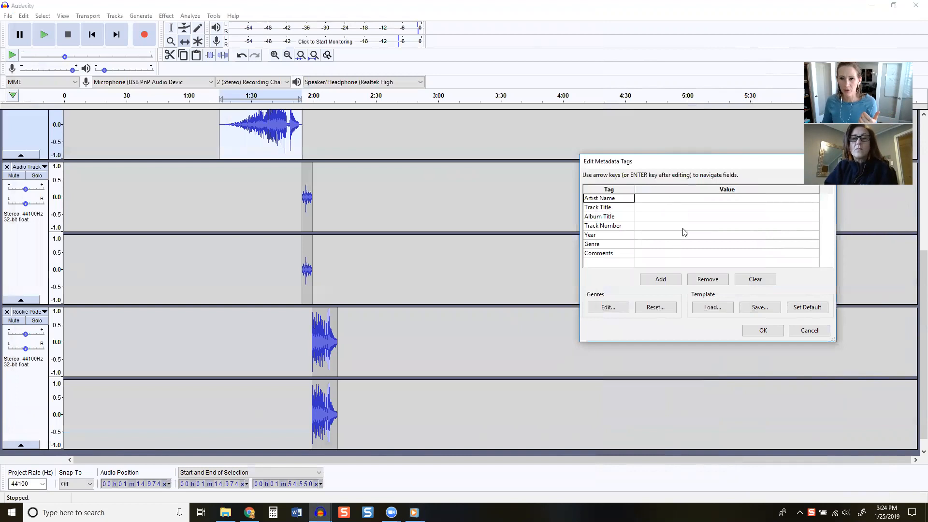
left_click(658, 200)
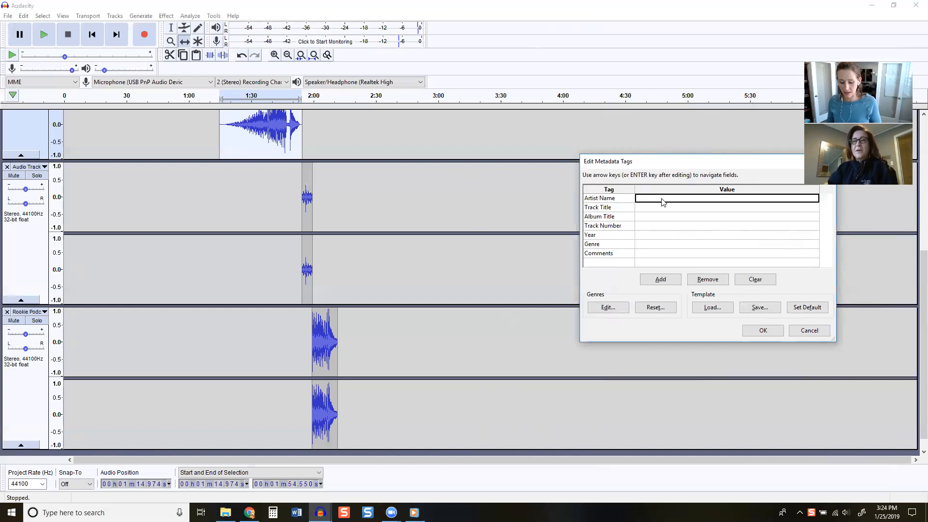
type("The R")
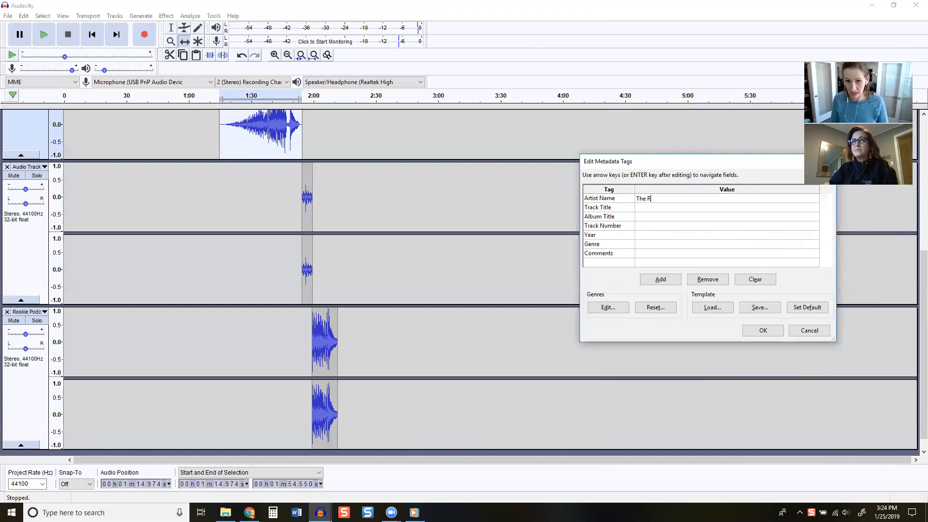
type("ookie Life Podcast")
key("Return")
key("Tab")
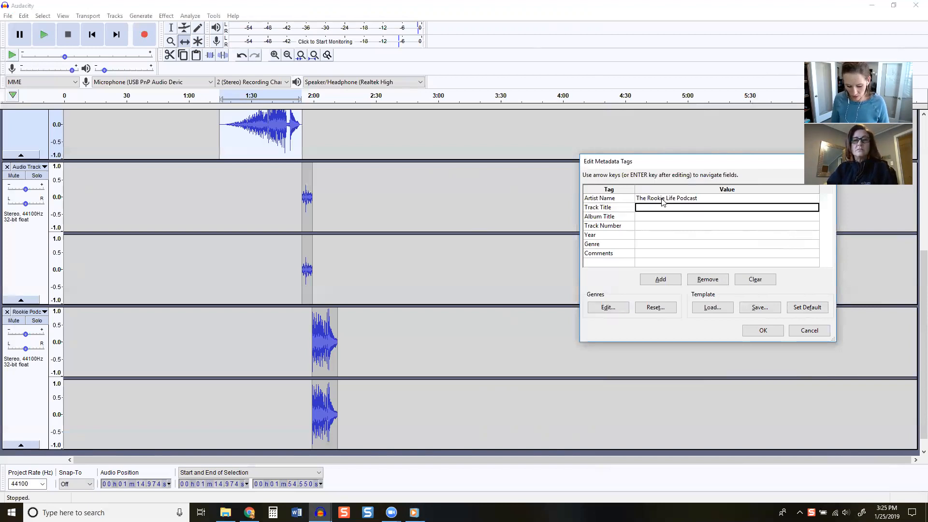
Set the Track Title to "Test Clip" and the Album Title to "The Rookie Life Podcast"
type("Test Ckli")
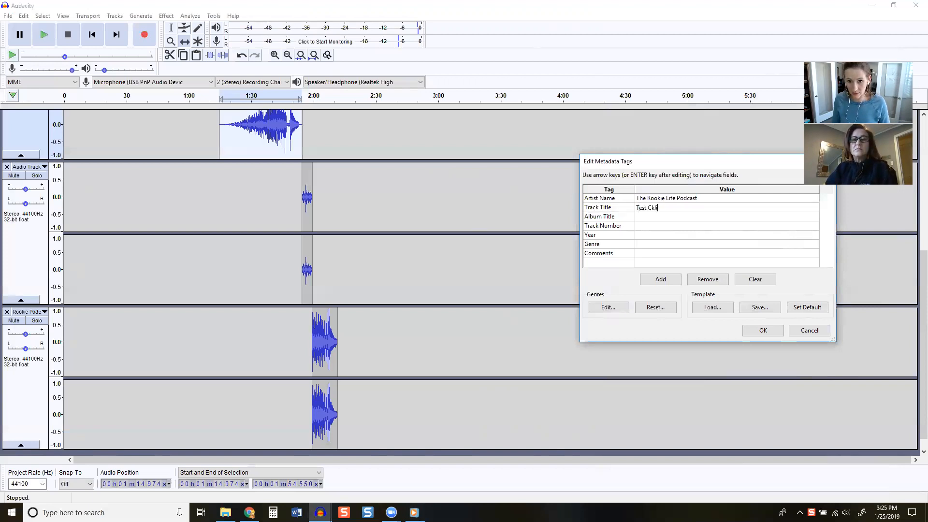
type("ip")
key("Return")
key("Tab")
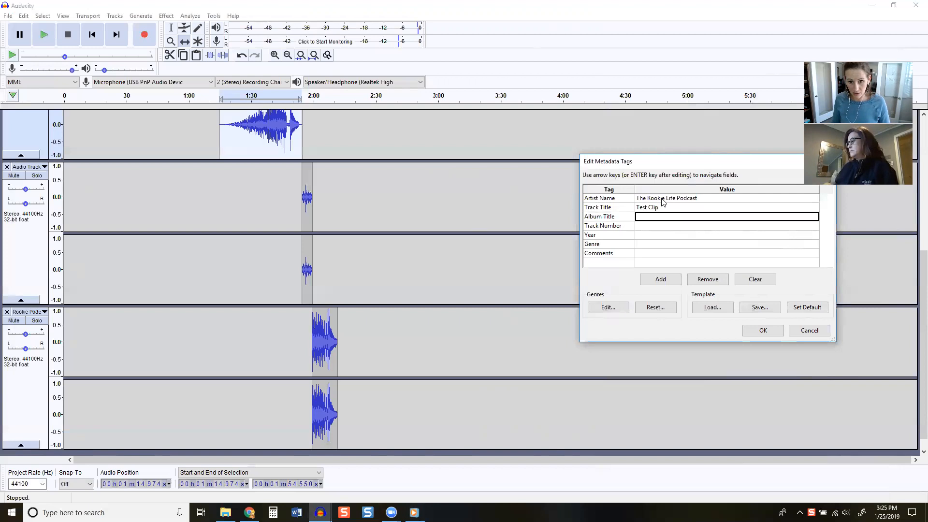
type("The RookieLi")
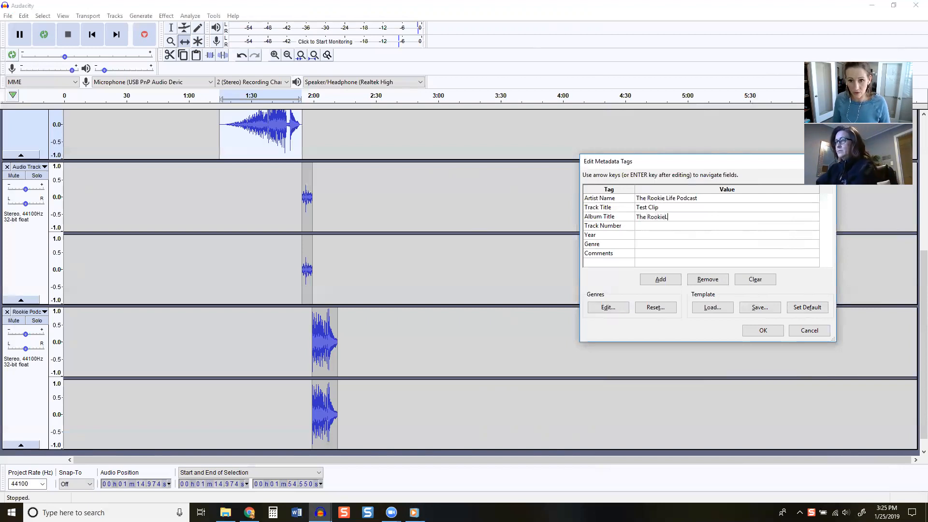
type("Life P")
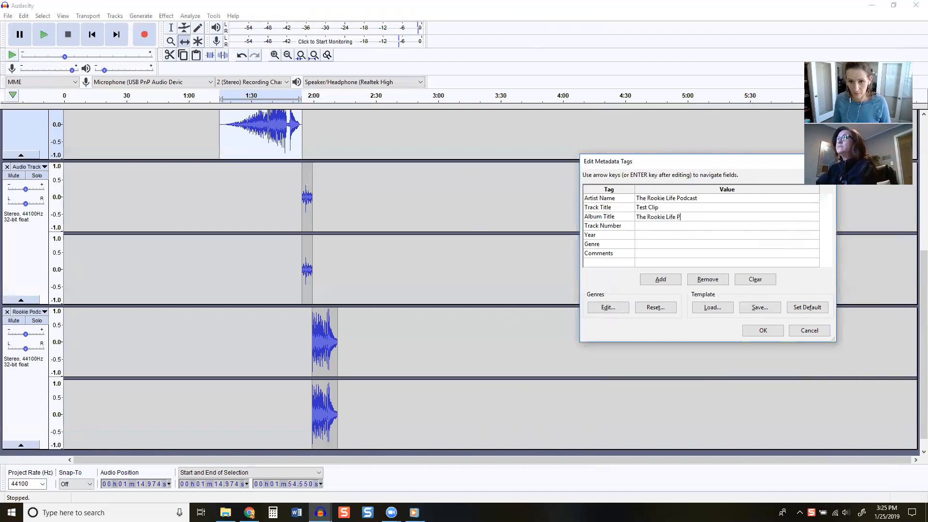
type("odcast")
key("Return")
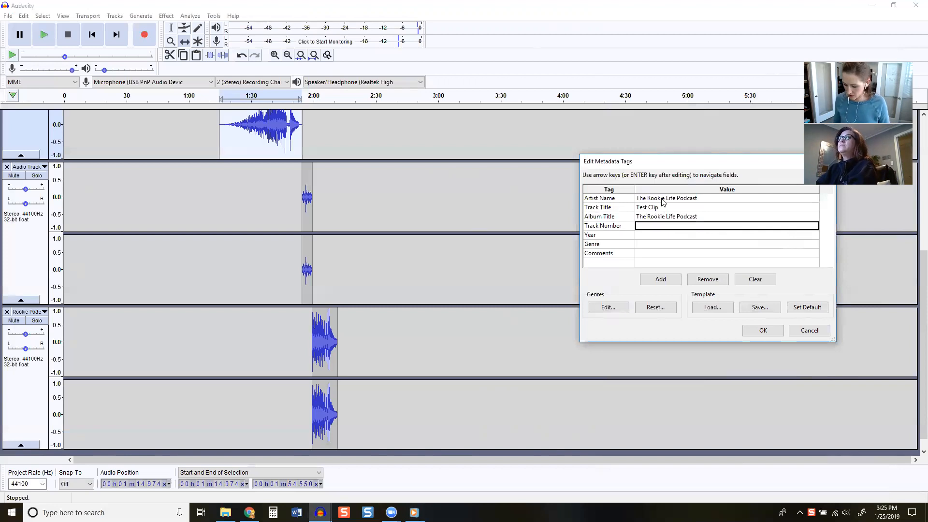
Enter track number 1000, year 2019 and genre "Podcast", leave the comments empty and accept the tags to run the export
key("Return")
type("2019")
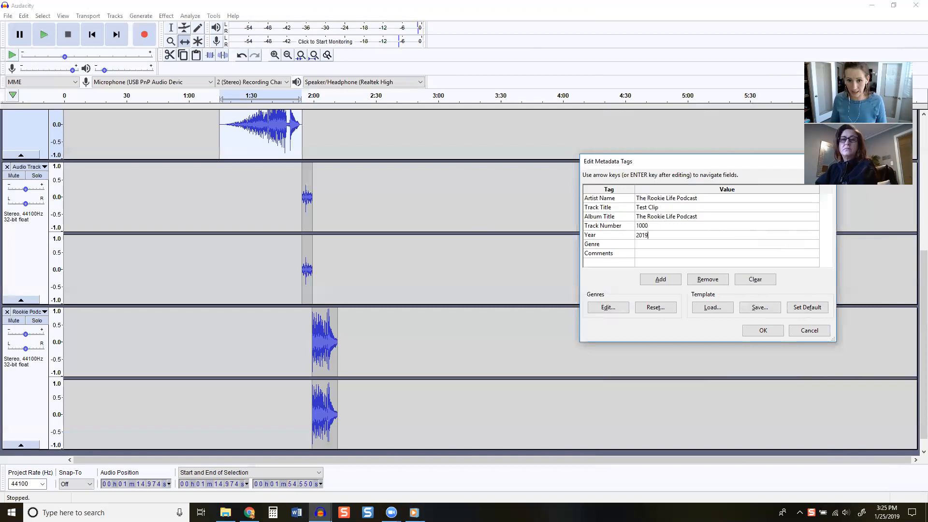
key("Return")
type("Podcast")
left_click(652, 254)
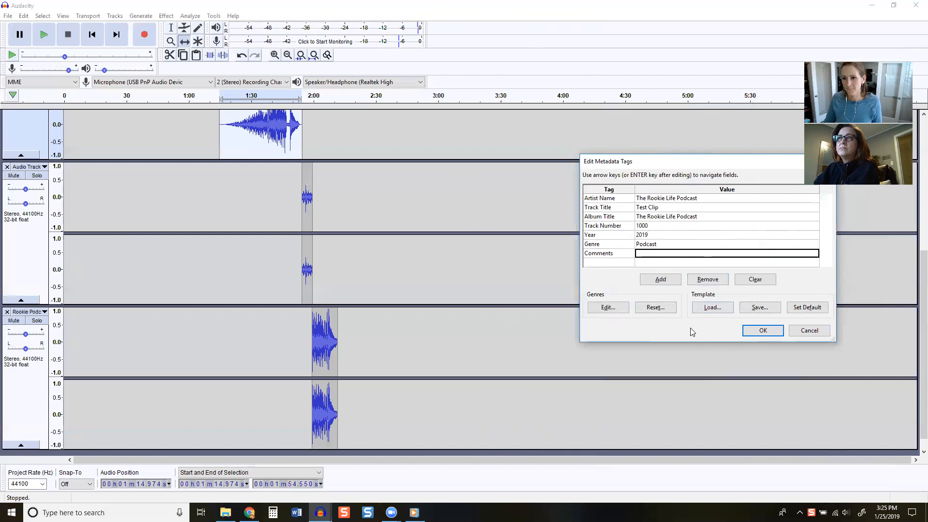
left_click(761, 331)
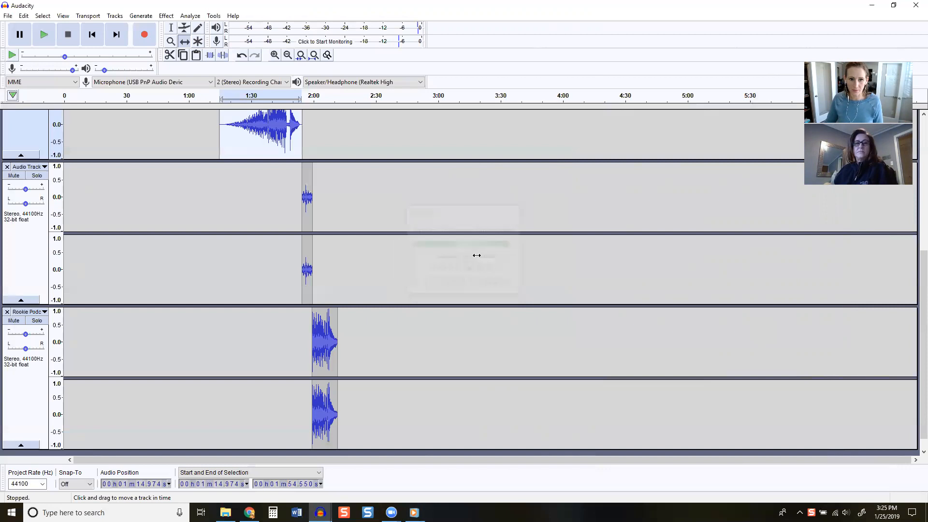
Switch to File Explorer, locate the exported Test Clip MP3 in the desktop's Audacity Tutorial folder, and return to Audacity
left_click(226, 512)
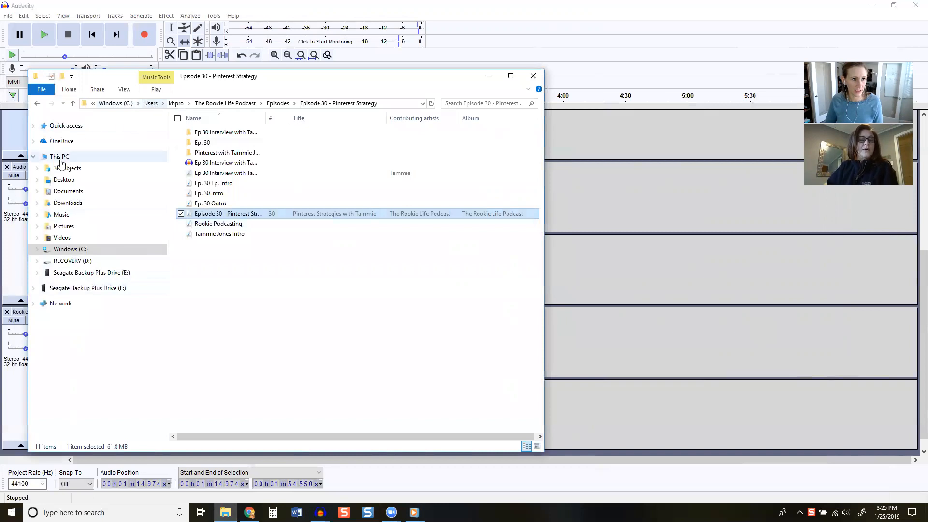
left_click(64, 180)
double_click(227, 133)
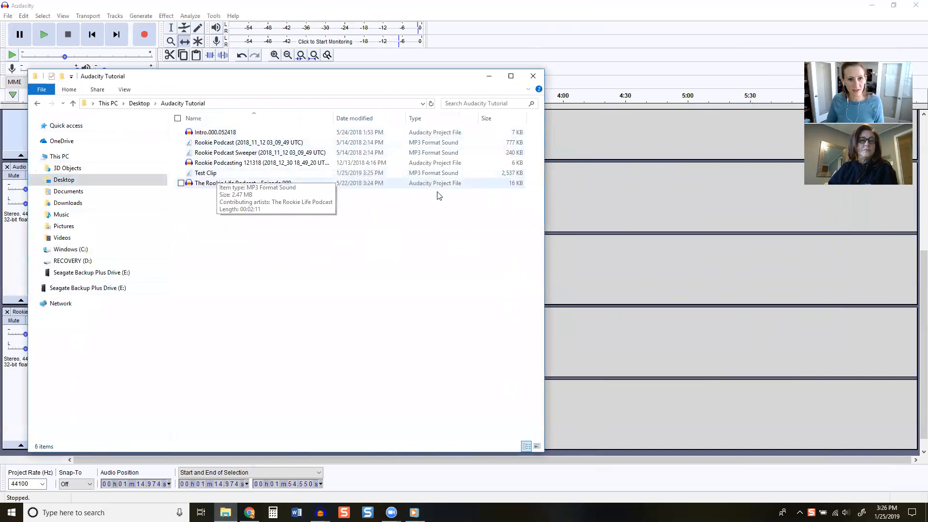
left_click(428, 173)
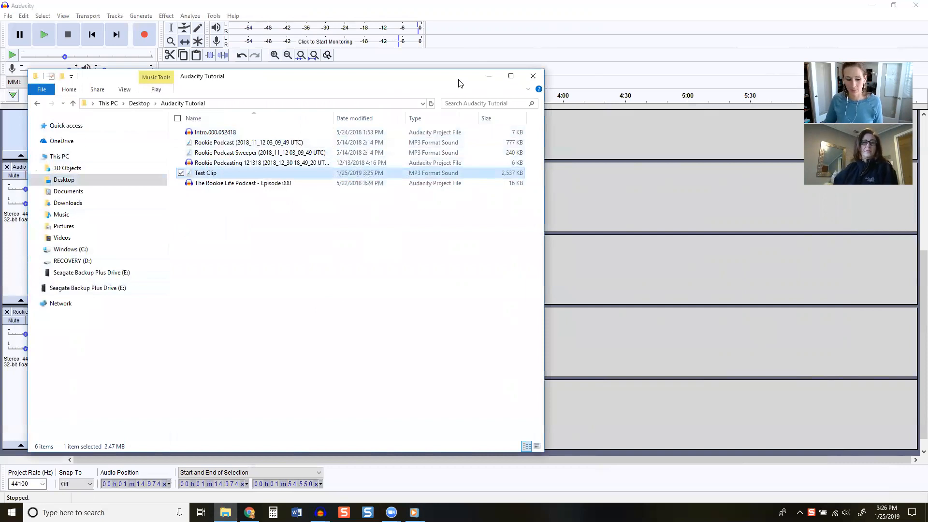
left_click(575, 71)
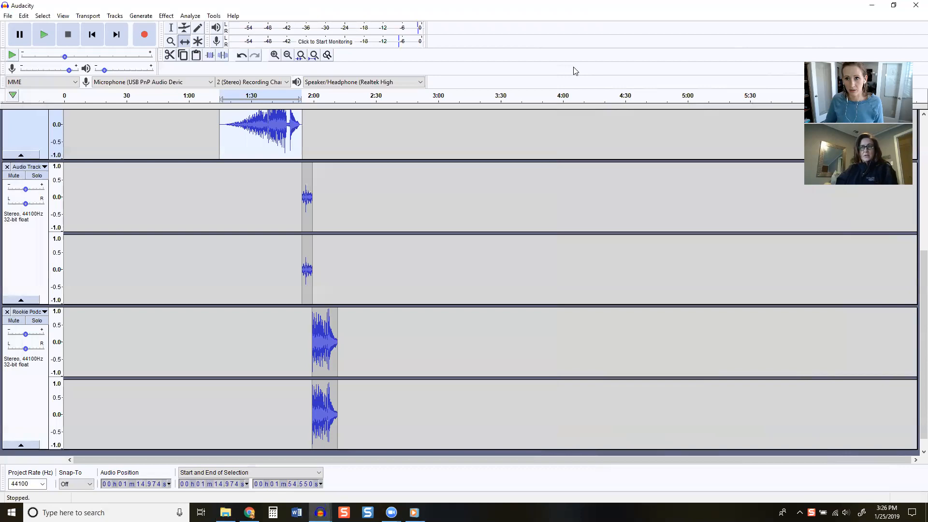
key("super+Down")
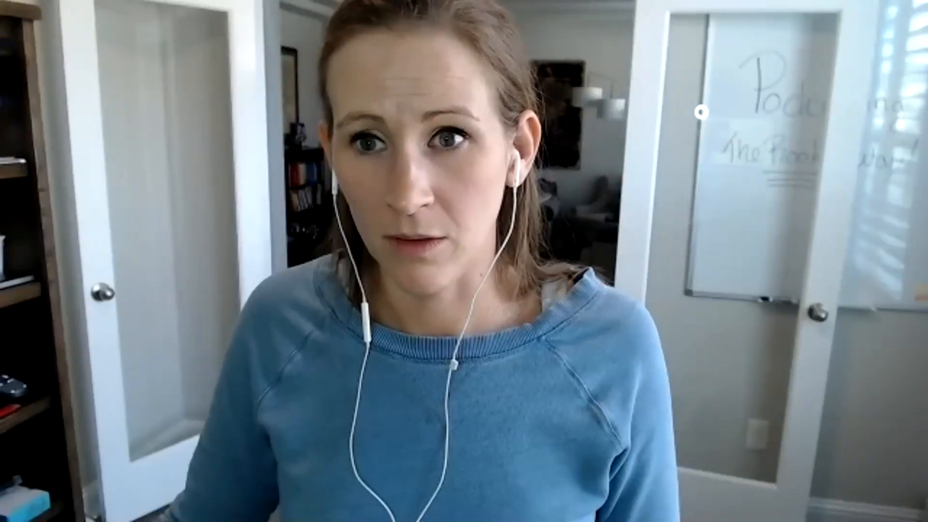